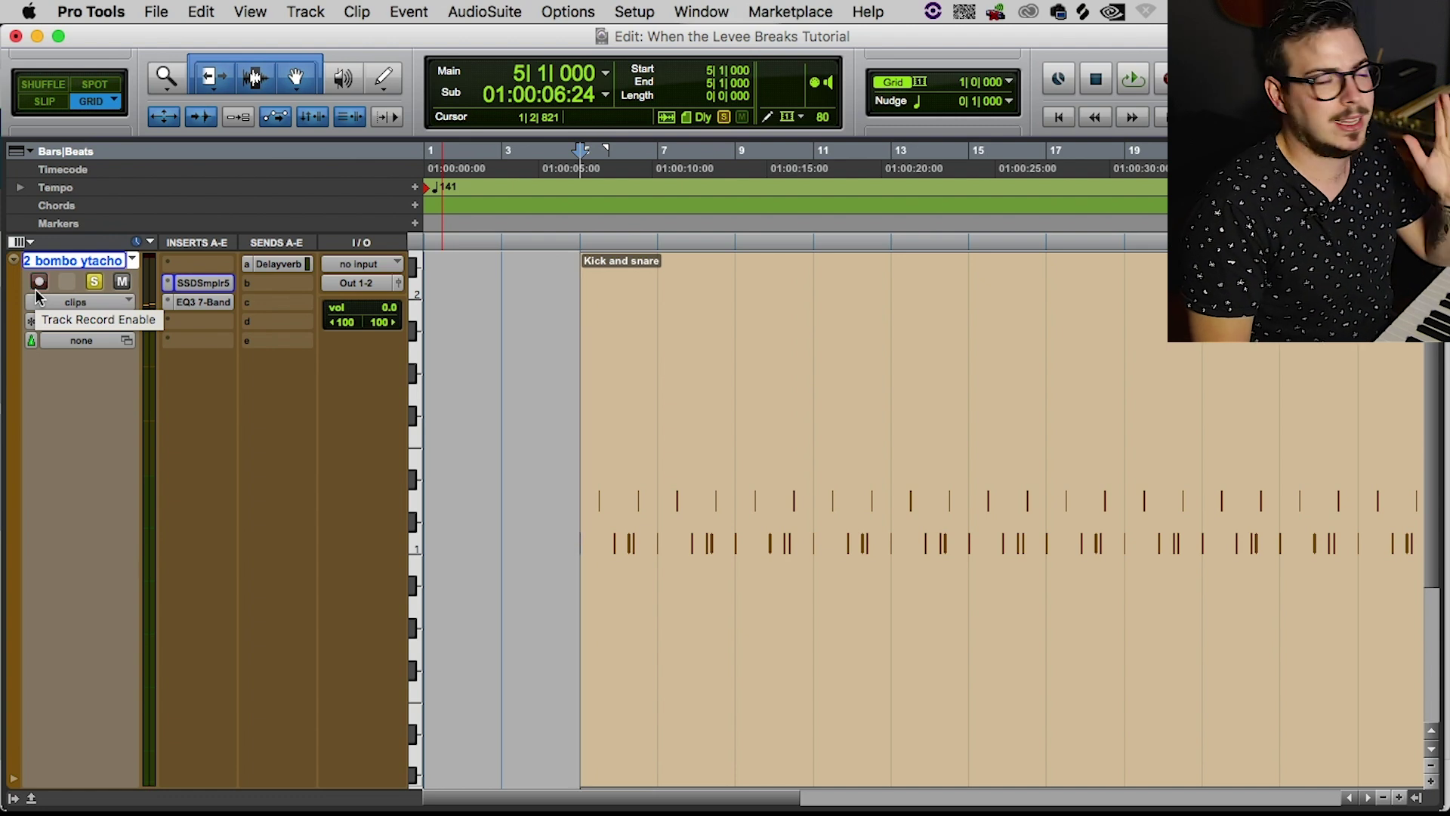
Step: Play the soloed kick and snare track, turn off its solo and return to the view of all tracks
key(r)
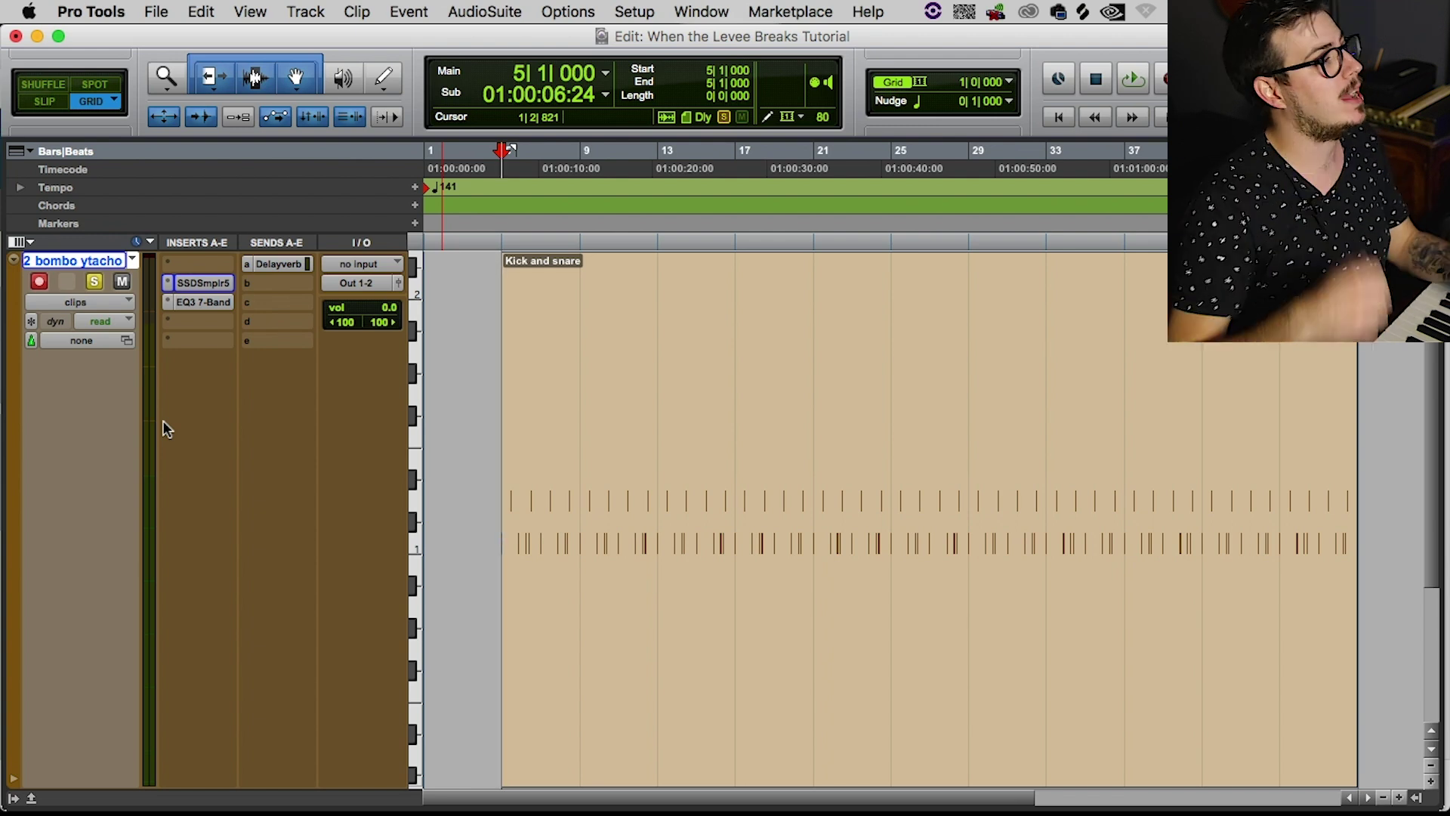
key(space)
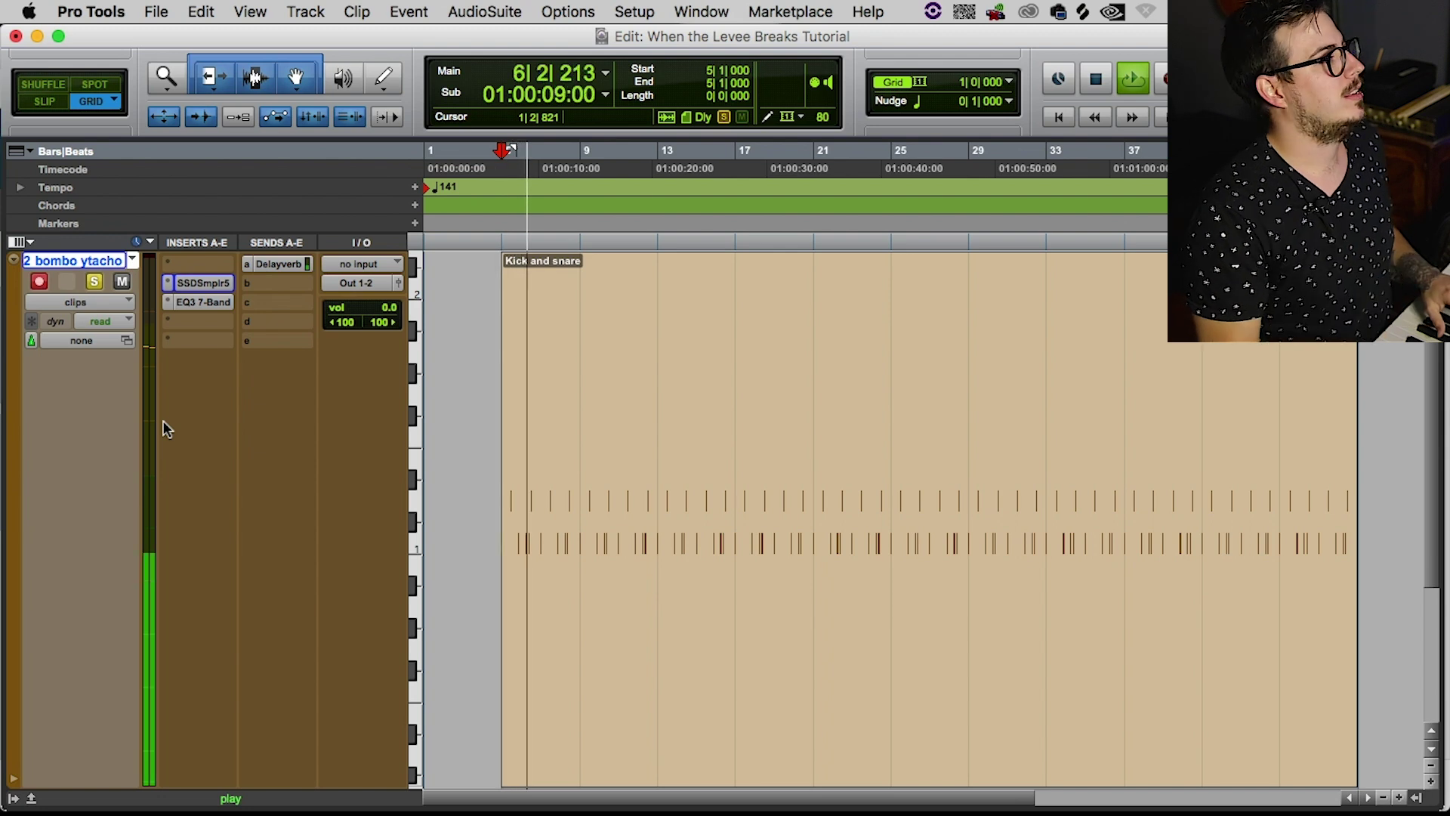
click(93, 282)
key(space)
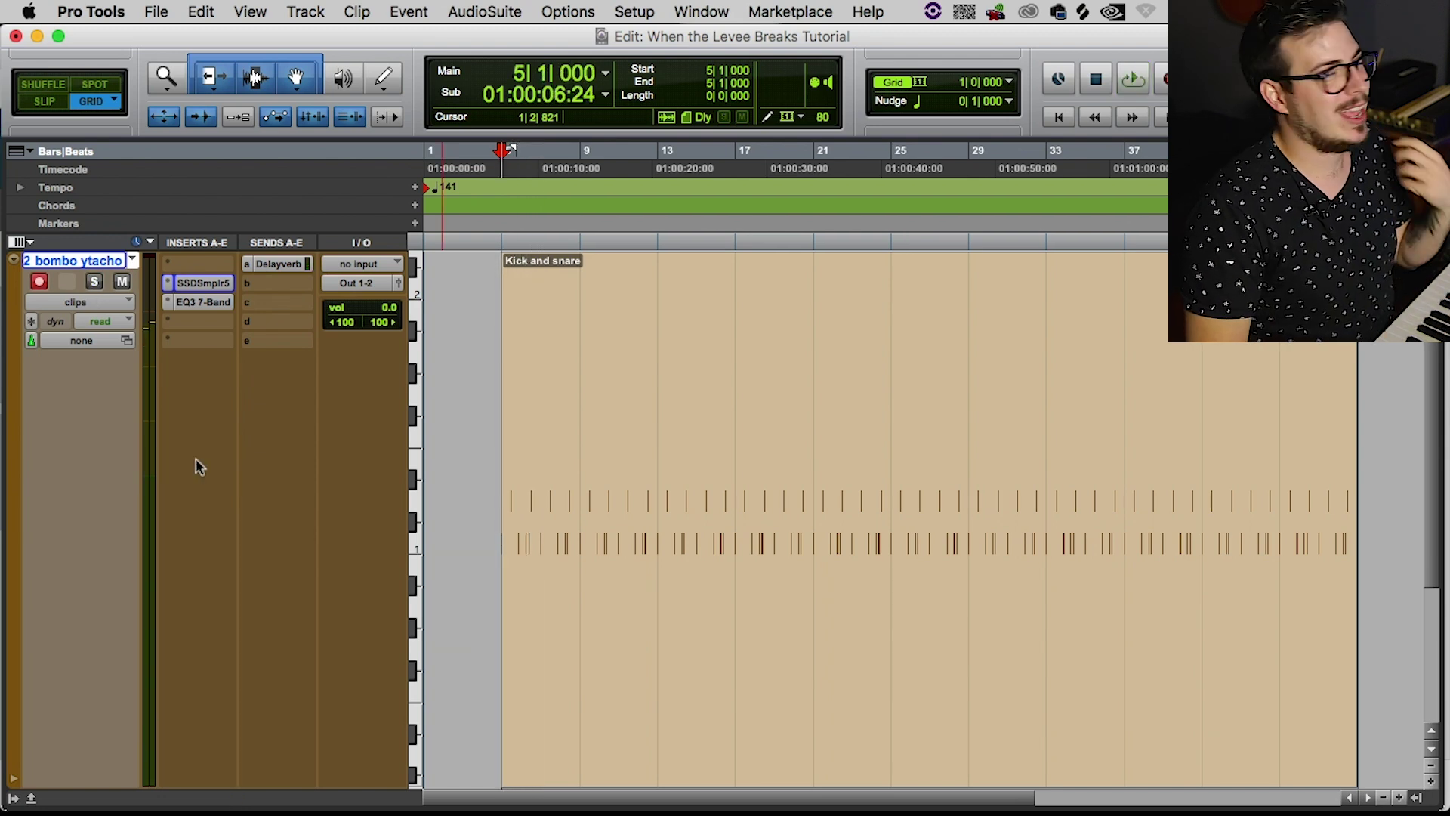
key(e)
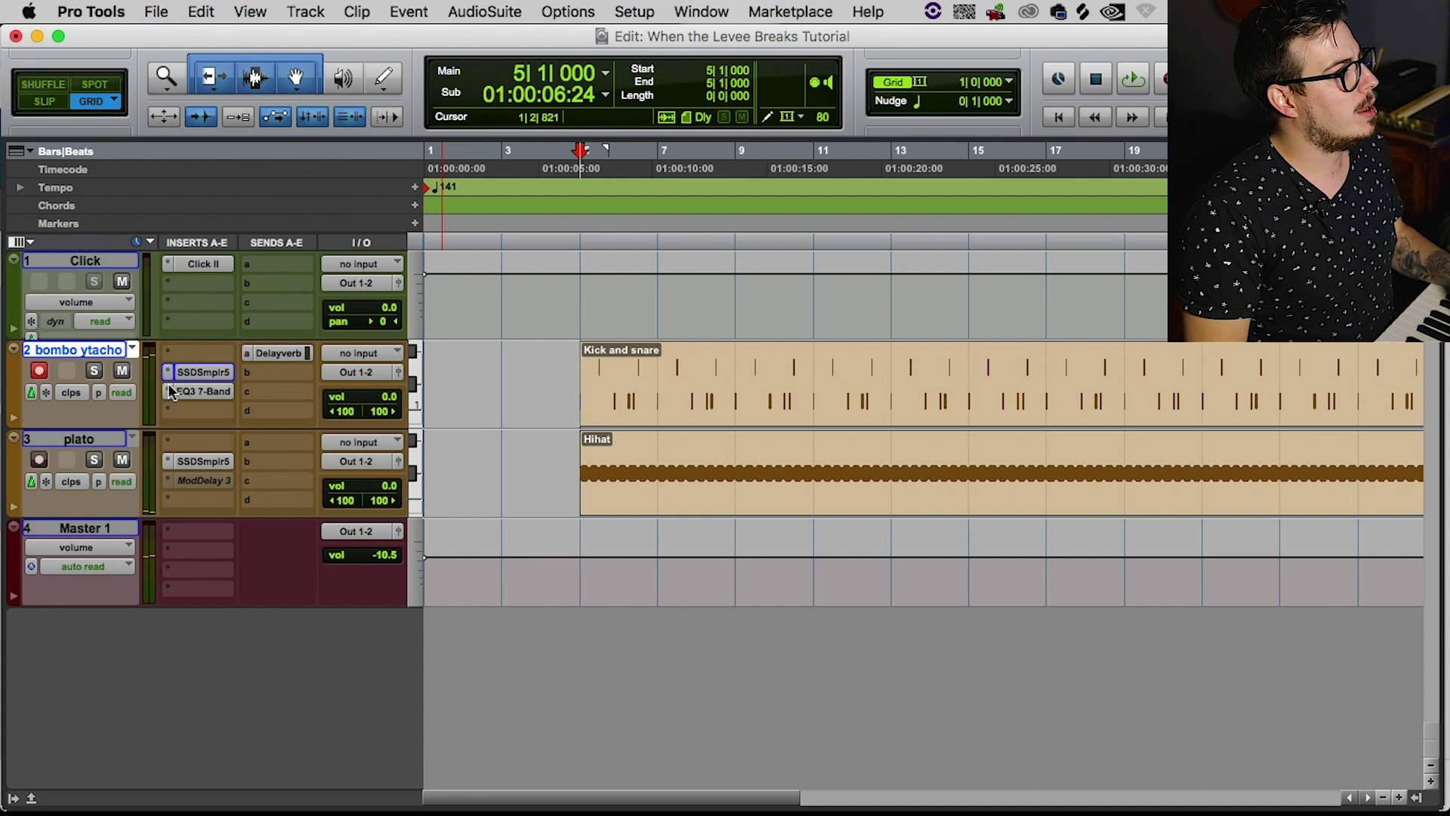
Step: Rename the plato track as Hihat
key(semicolon)
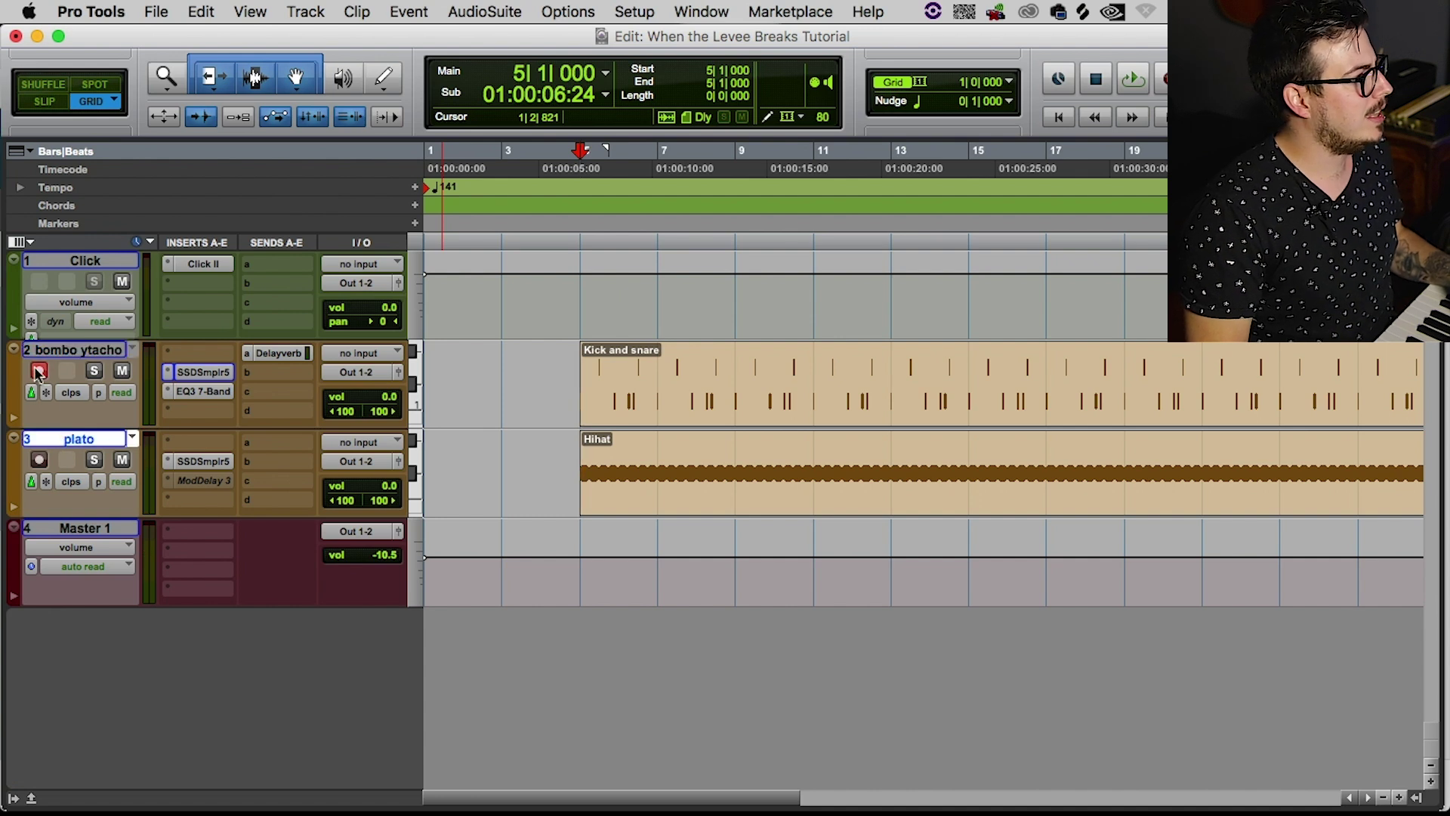
double_click(80, 439)
text(Hihat)
key(Return)
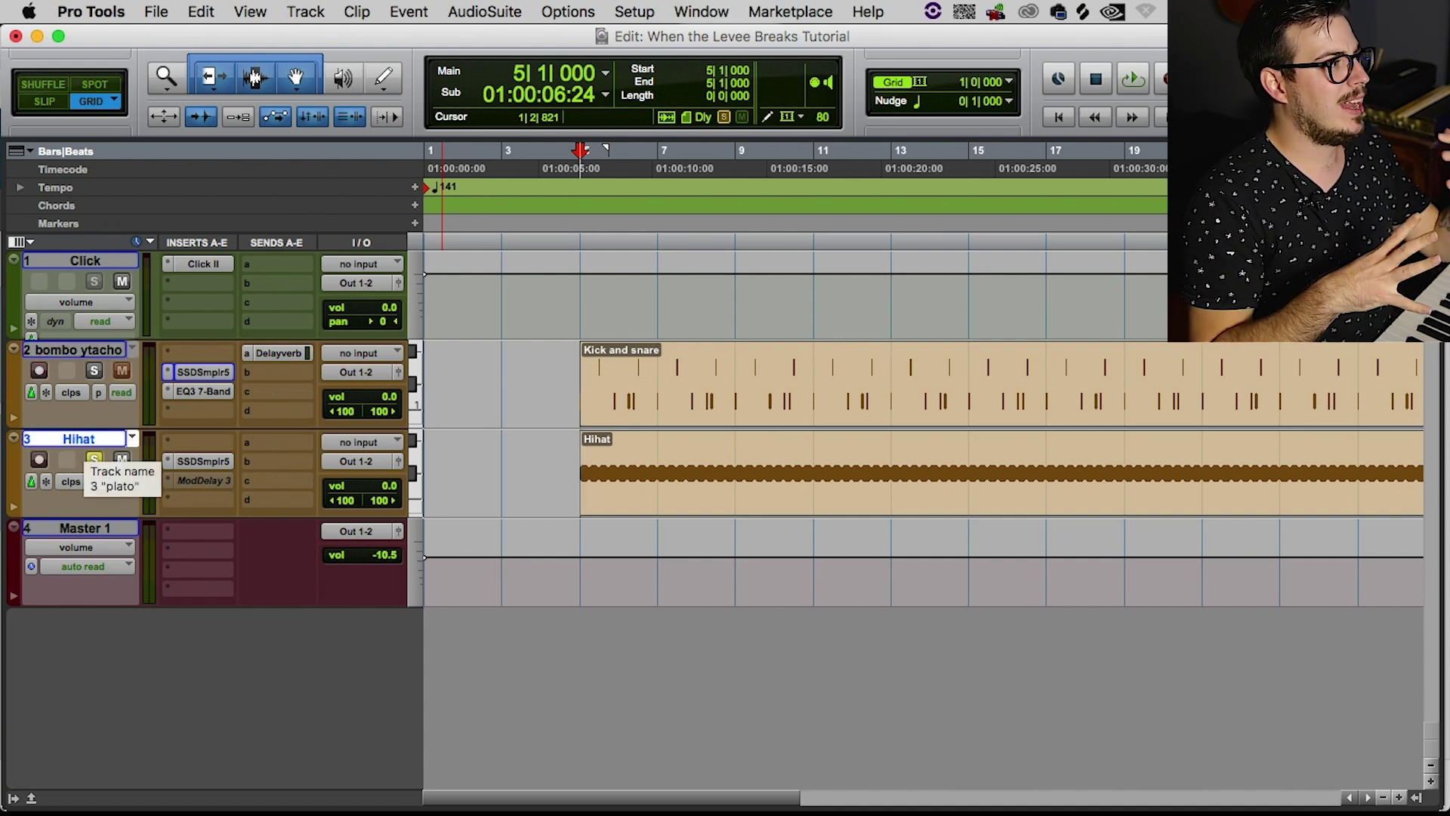
Step: Audition the Hihat track alone from bar 5, and again with the kick and snare track soloed alongside it
click(577, 245)
key(space)
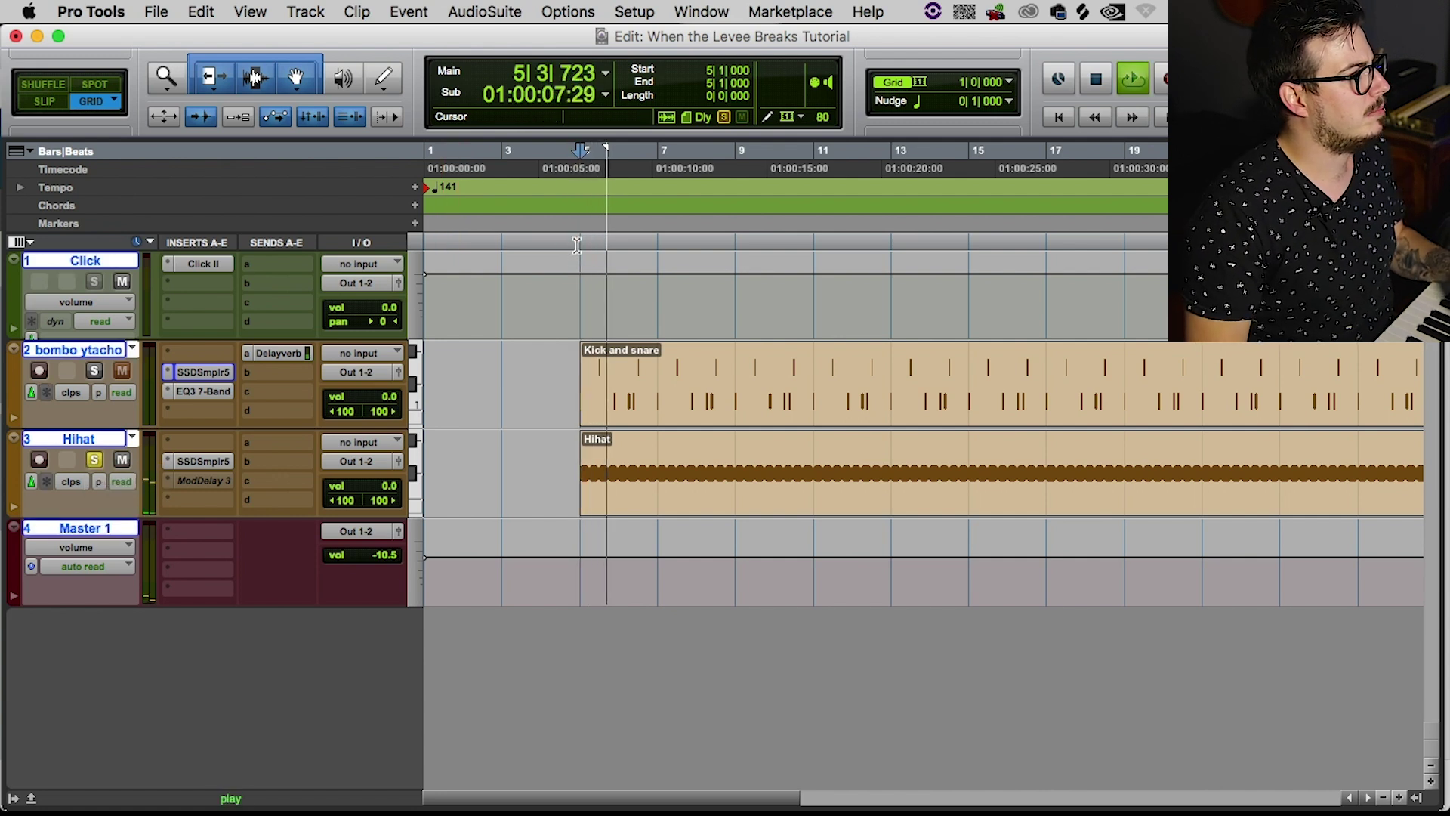
key(space)
click(94, 370)
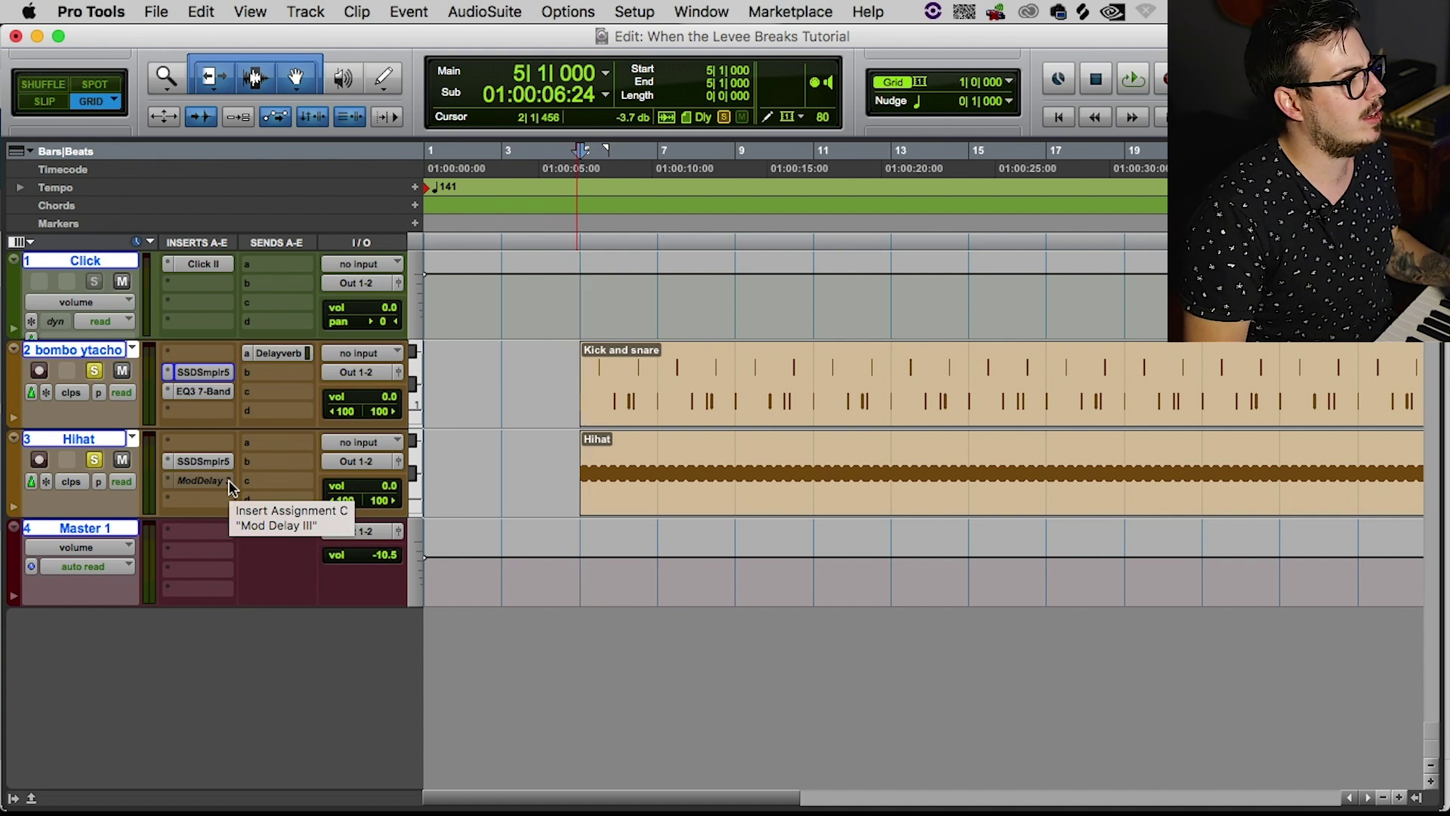
key(space)
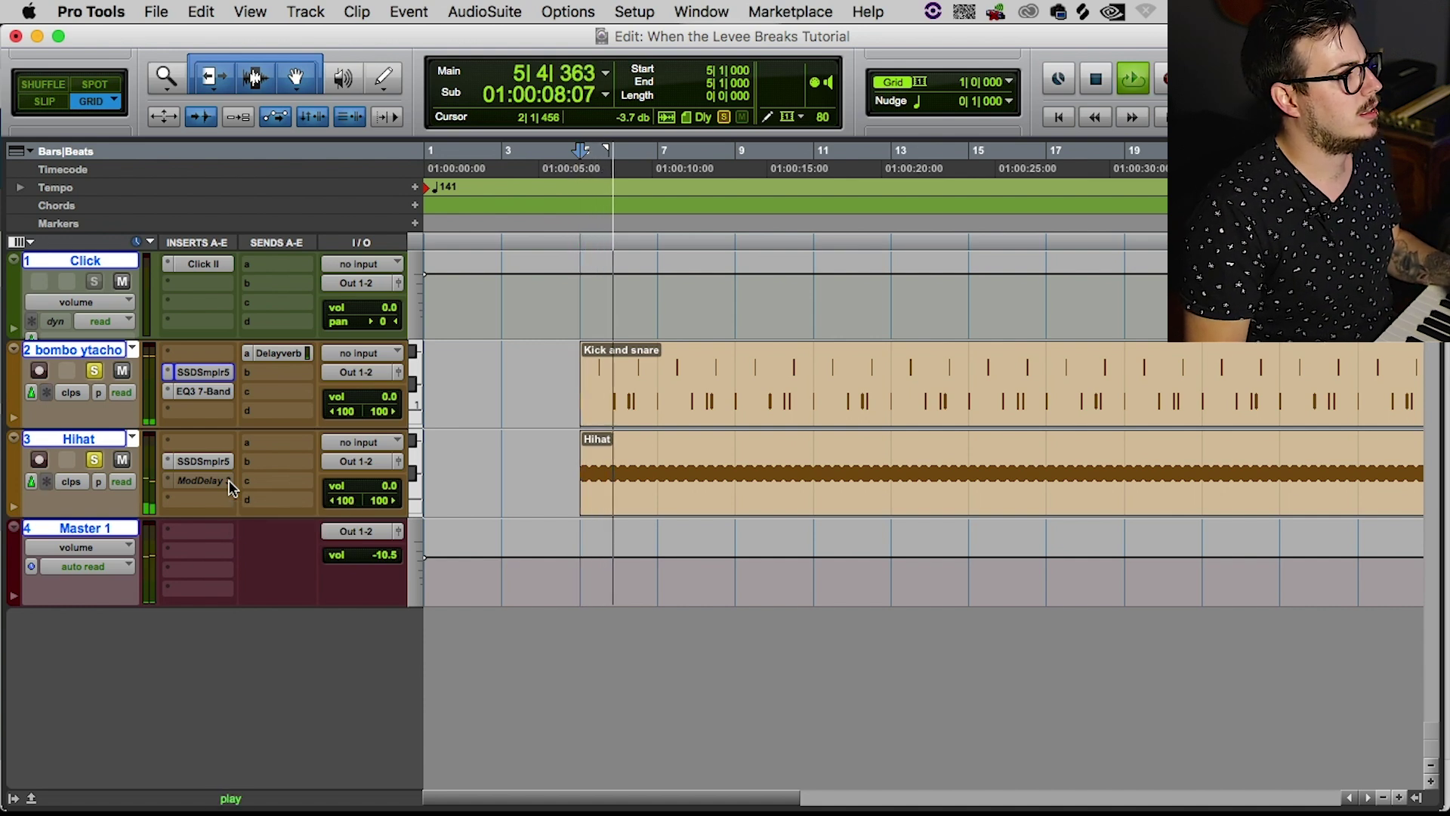
key(space)
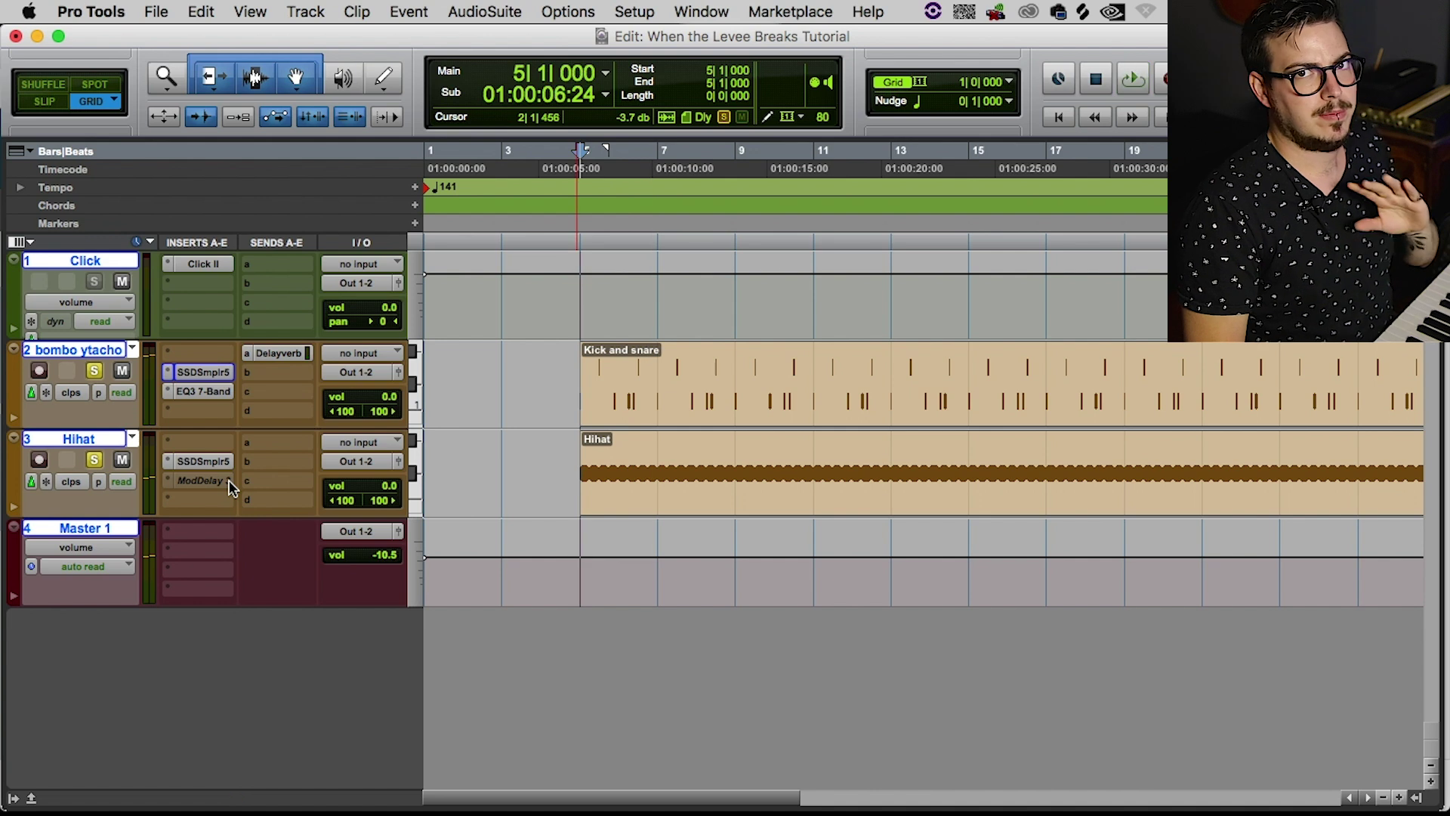
Step: Create one new stereo Aux Input track directly below the kick and snare track
alt+click(79, 436)
click(83, 349)
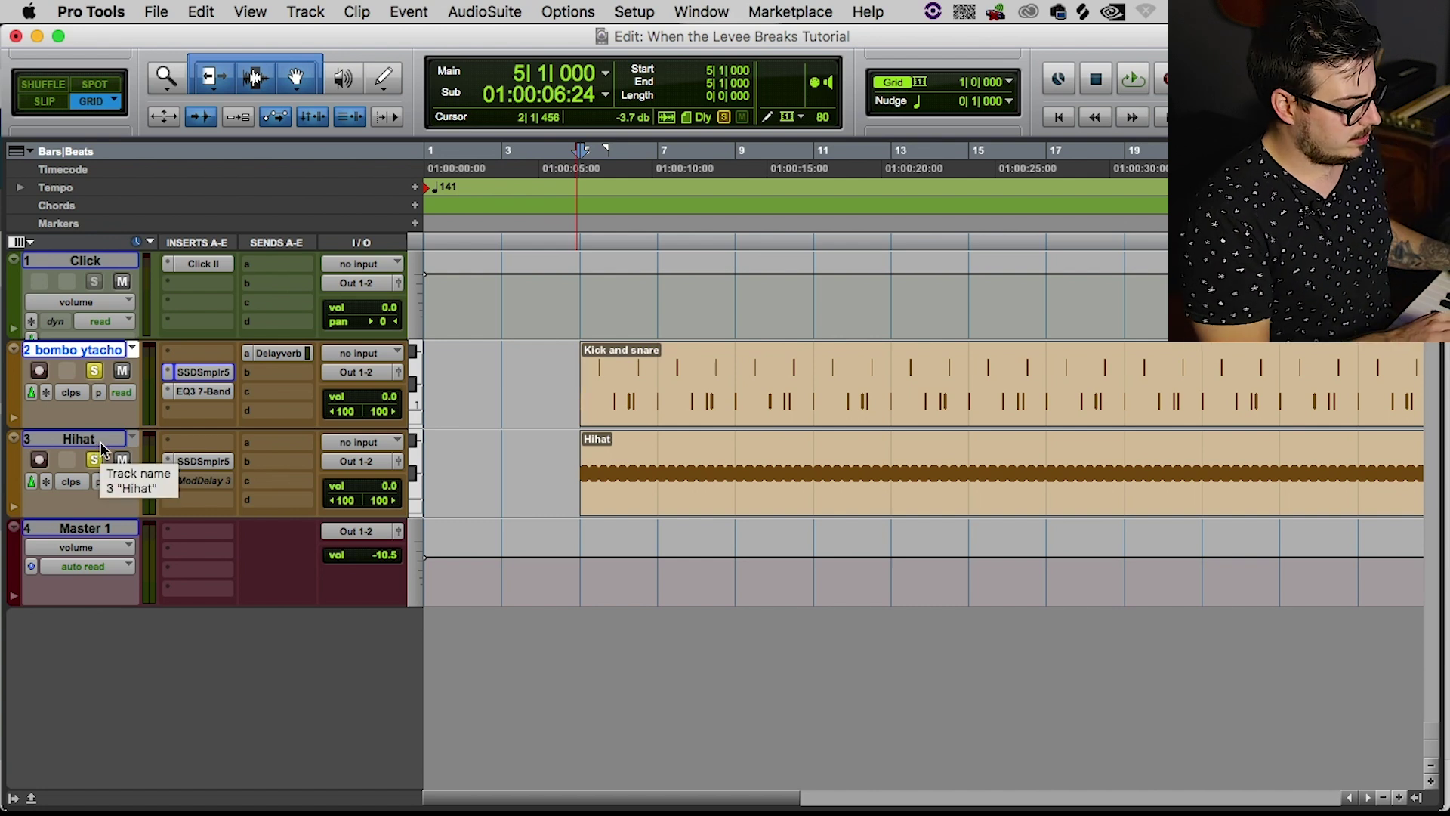
key(super+shift+n)
key(super+Right)
key(super+Down)
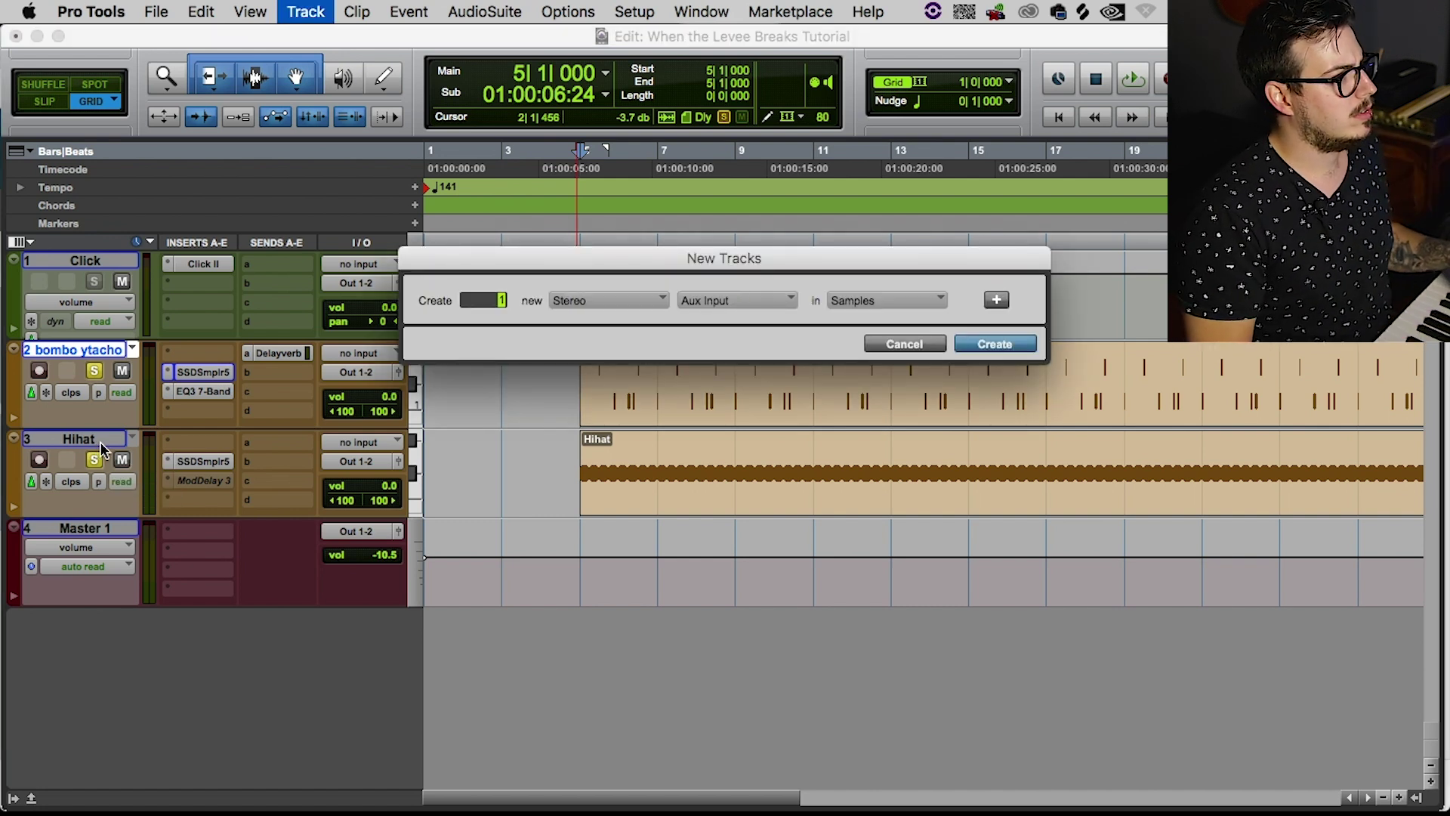
key(Return)
Step: Name the new aux track Delayverb1
double_click(91, 441)
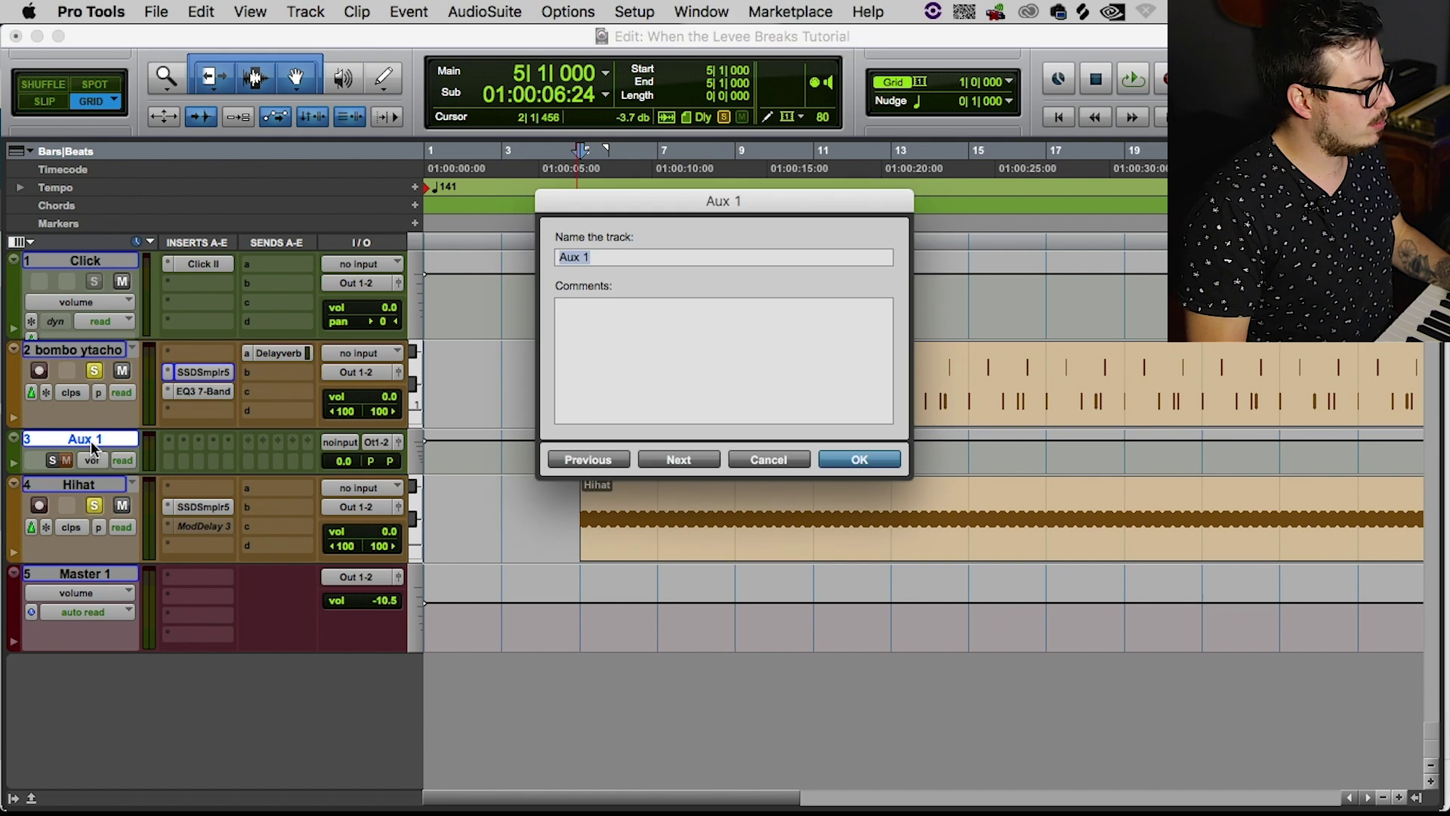
text(Delay)
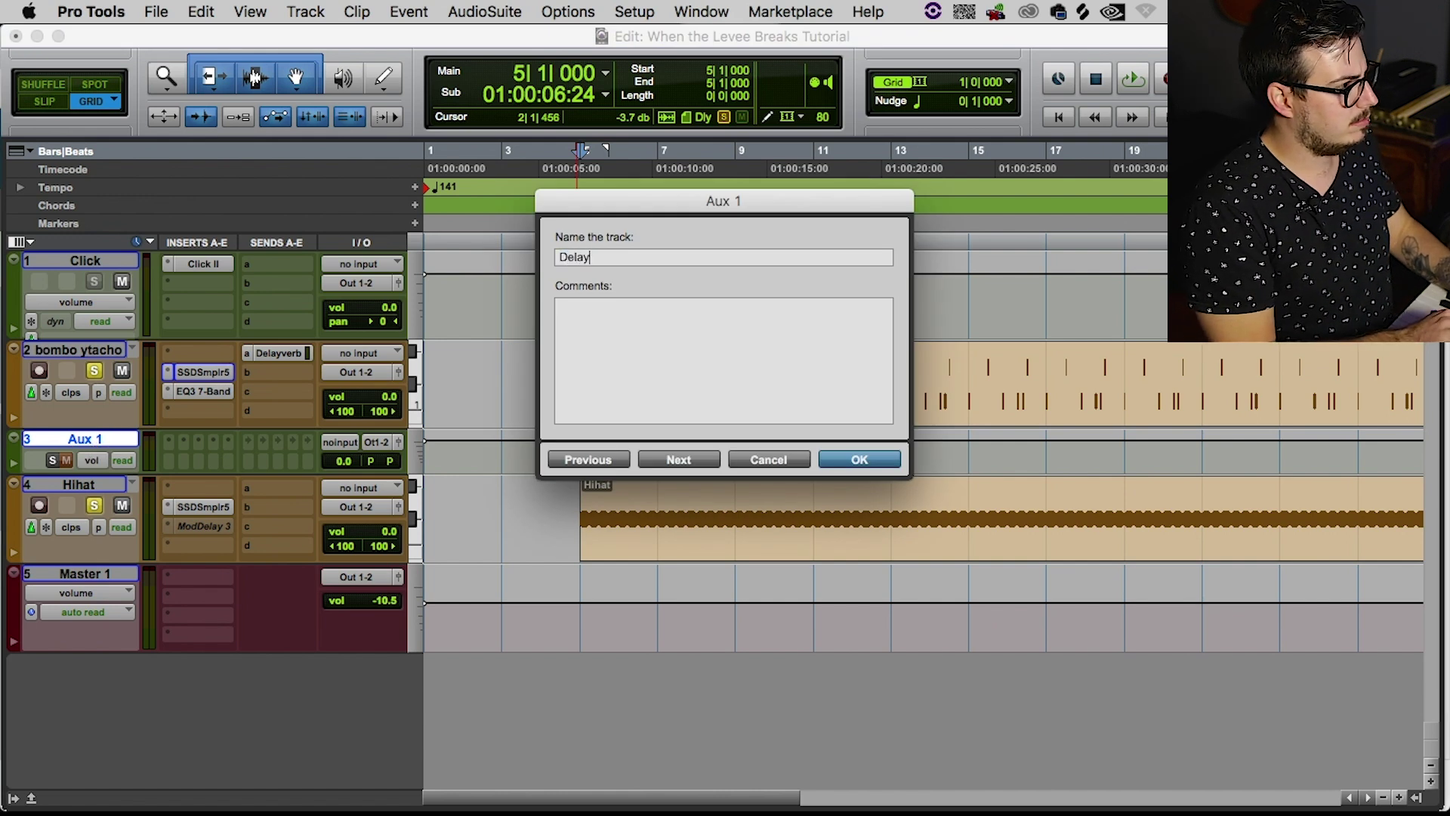
text(verb1)
key(Return)
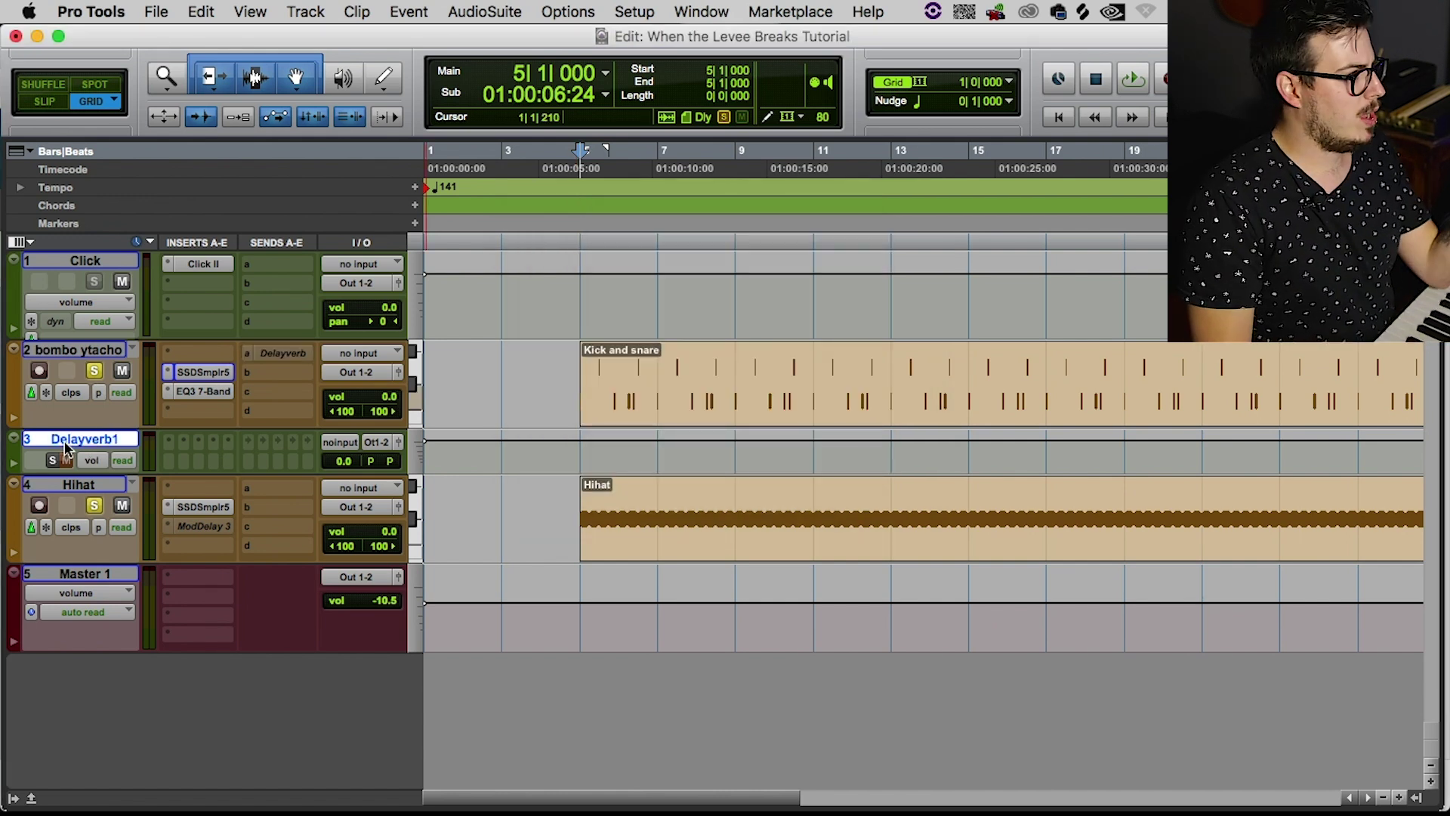
Step: Open the track list, show the hidden Delayverb track and make it active
click(14, 797)
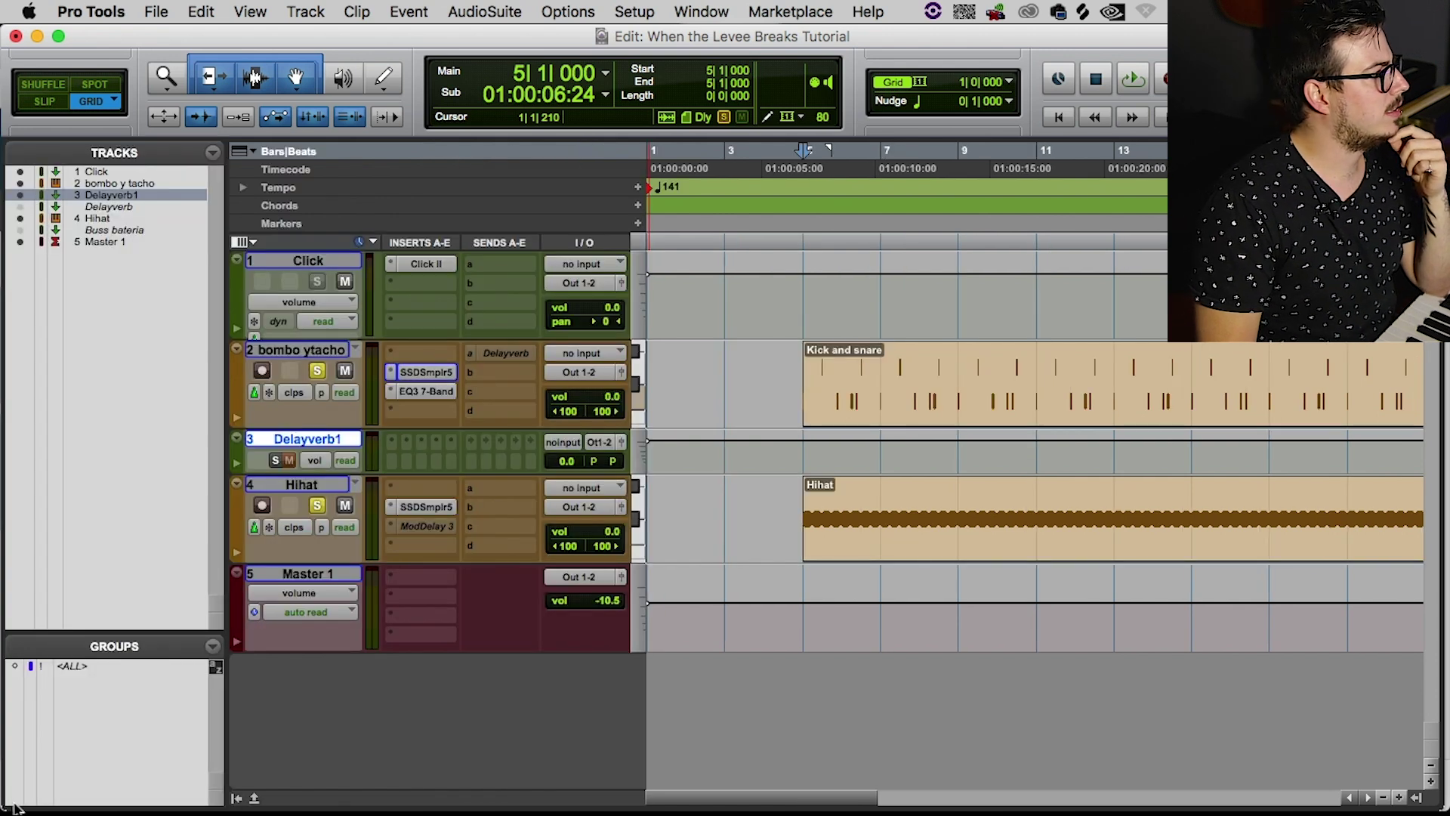
click(20, 206)
click(329, 485)
right_click(324, 483)
click(278, 382)
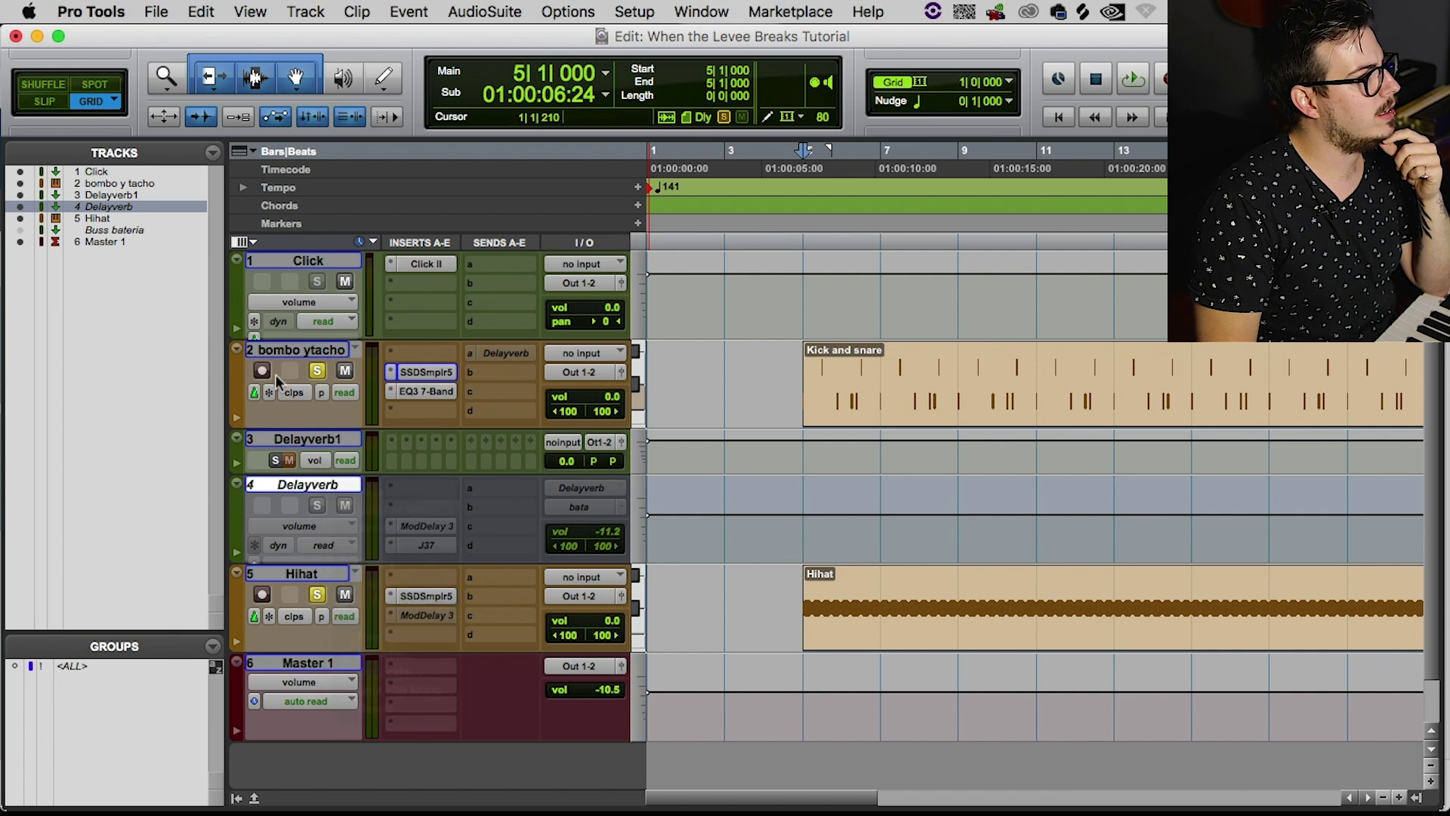
Step: Hide the Delayverb1 track
click(292, 442)
right_click(293, 444)
key(Escape)
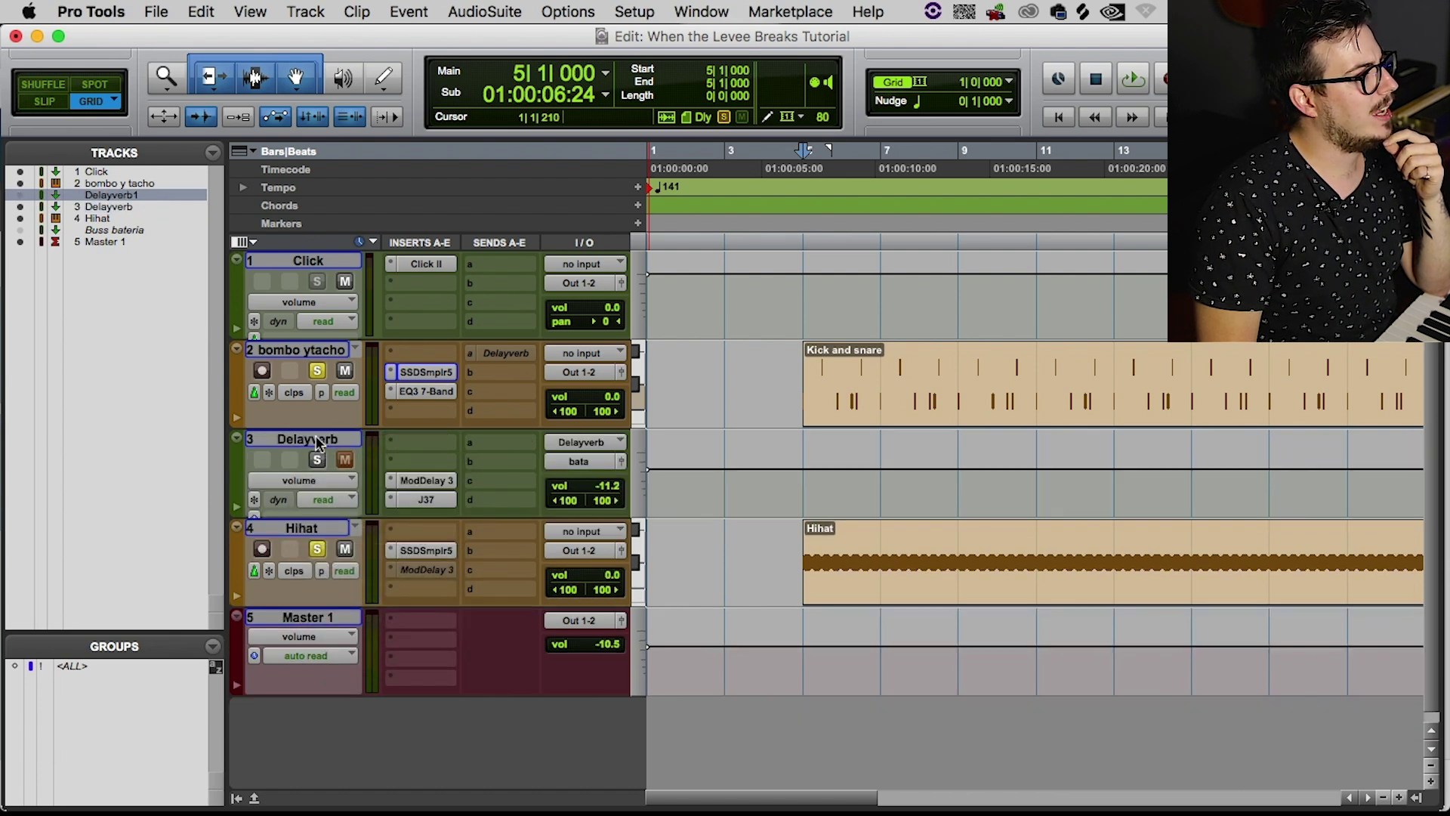
Step: Activate the Delayverb send on the kick and snare track and open its send controls
click(293, 353)
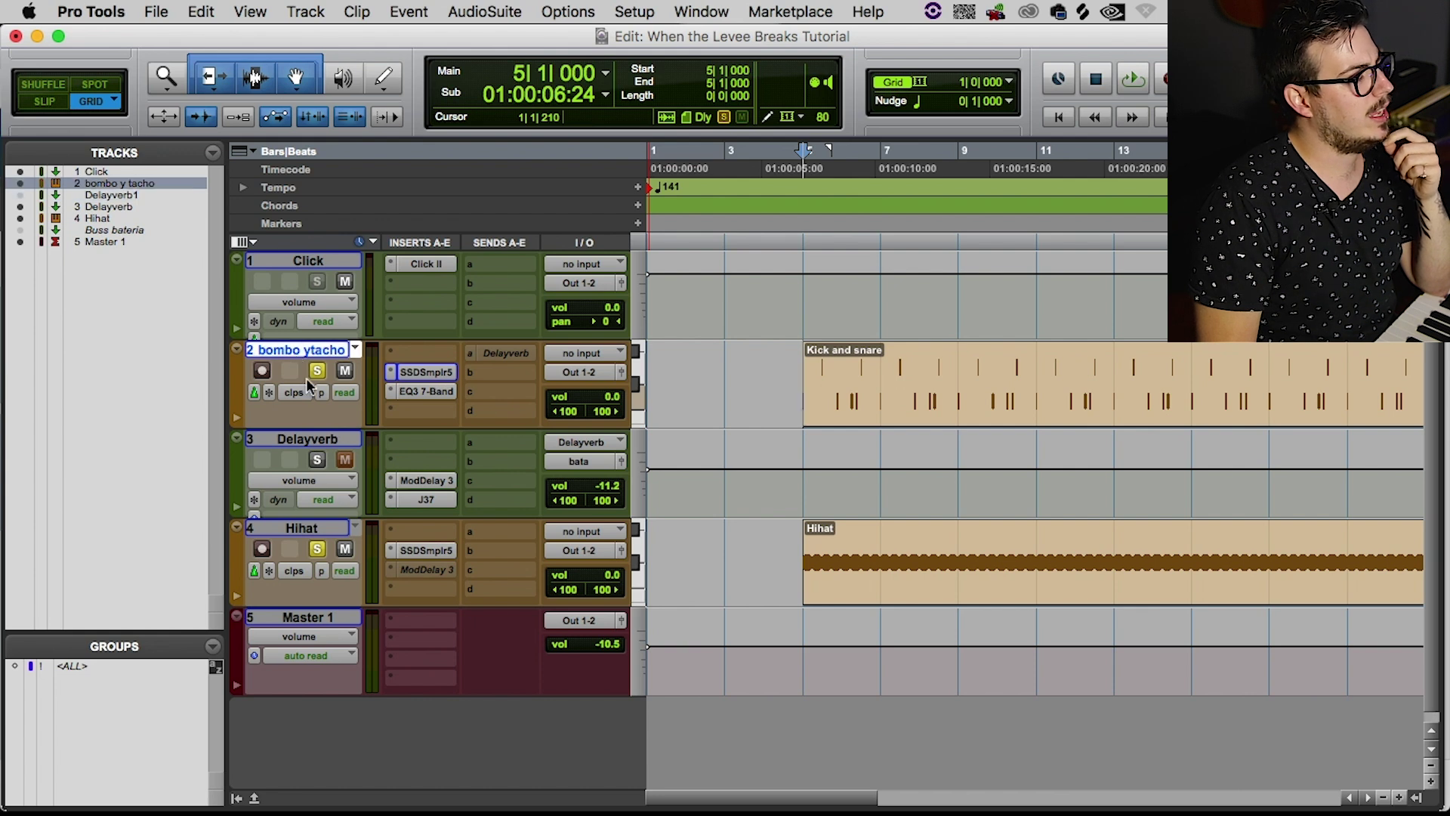
click(324, 439)
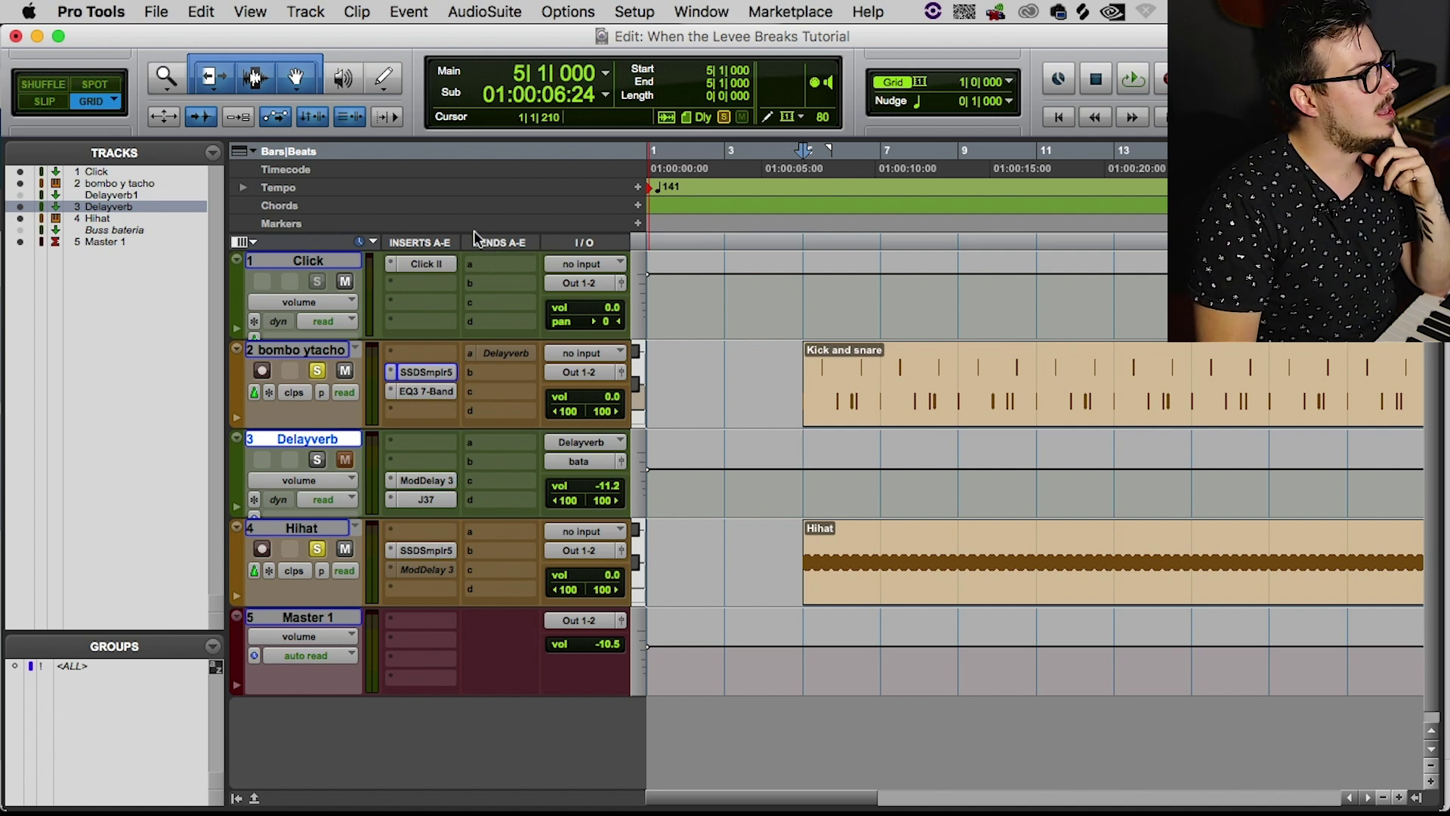
ctrl+super+click(483, 353)
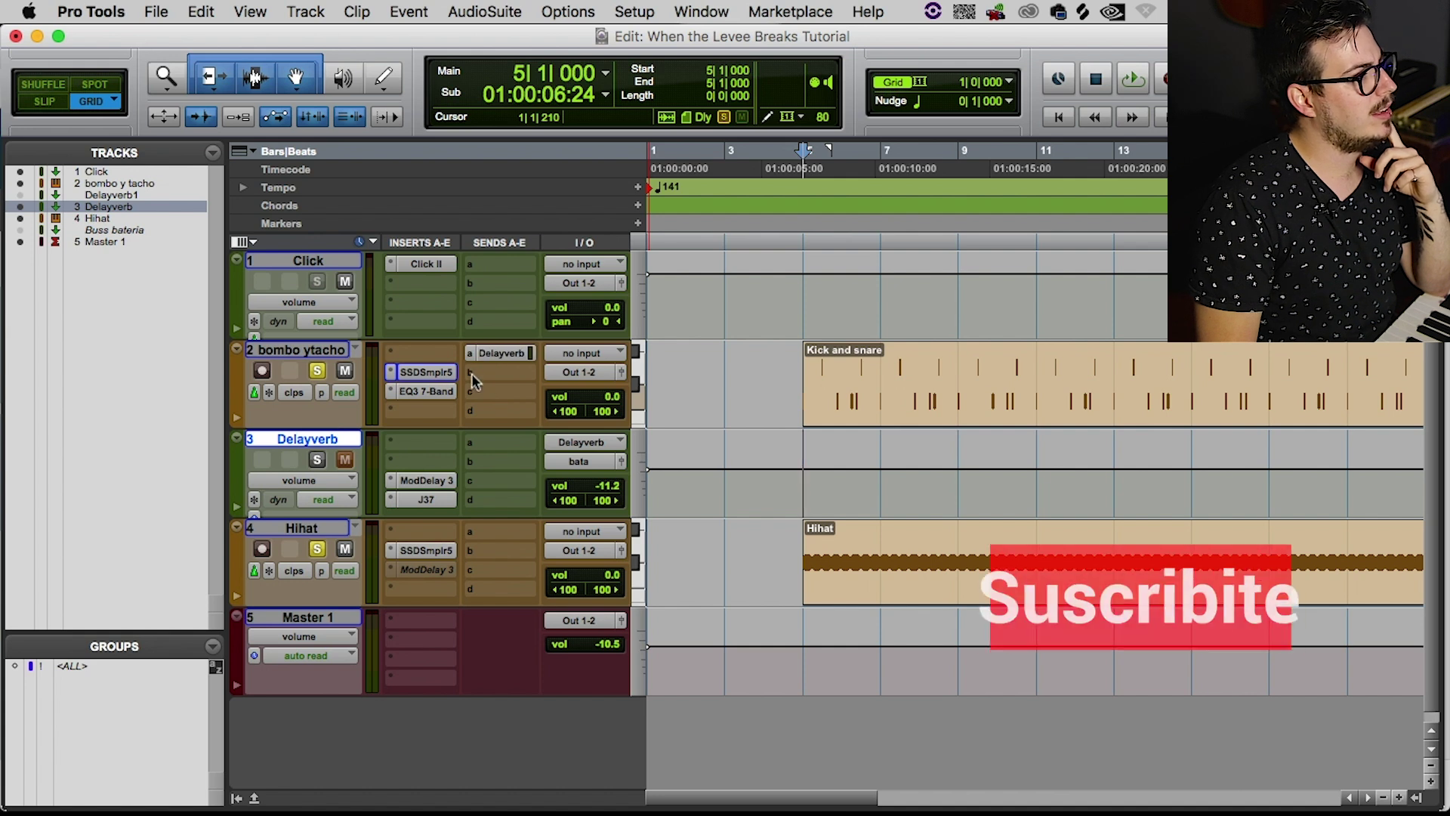
click(474, 380)
mouse_move(518, 467)
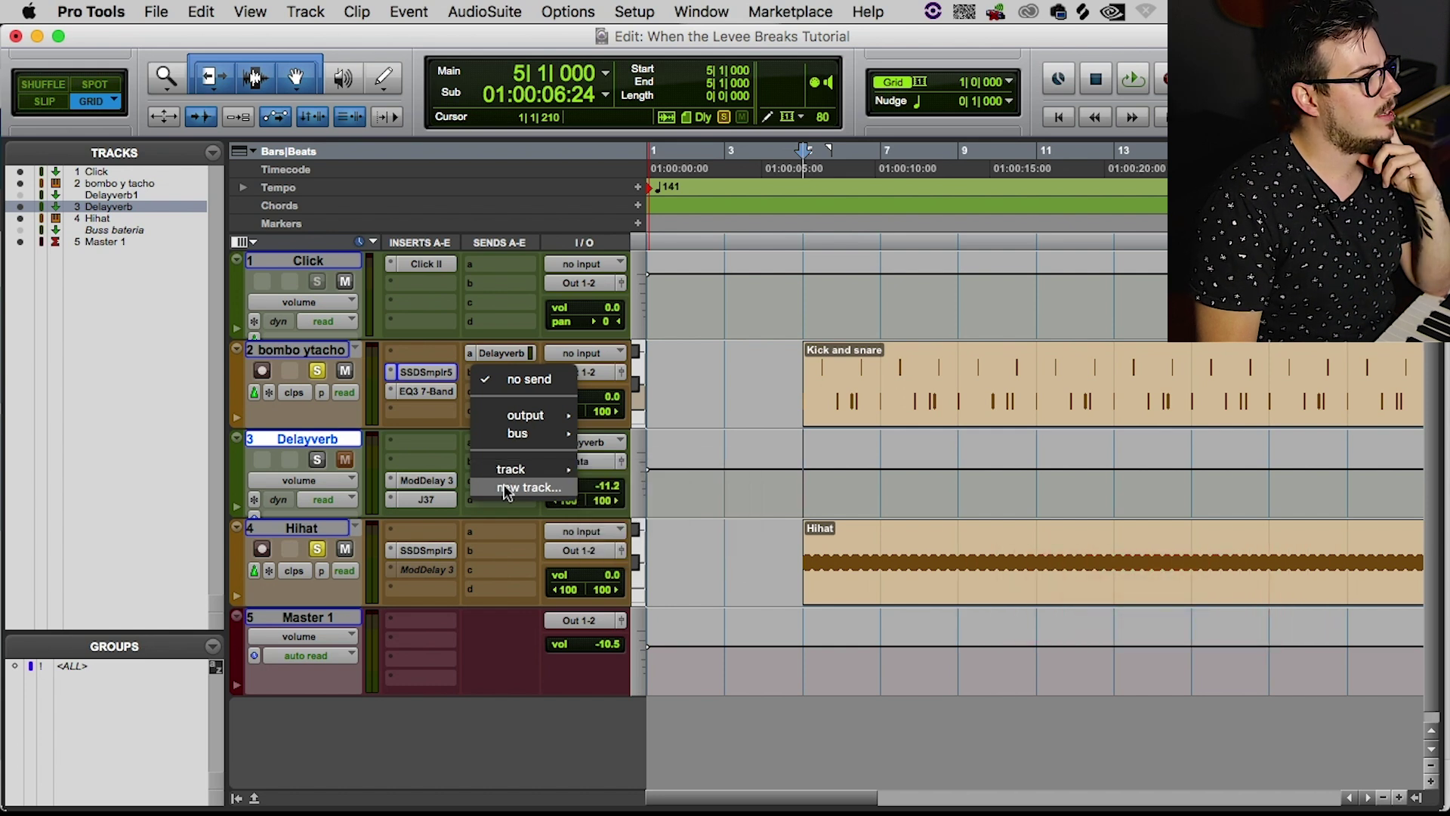
click(500, 351)
click(495, 351)
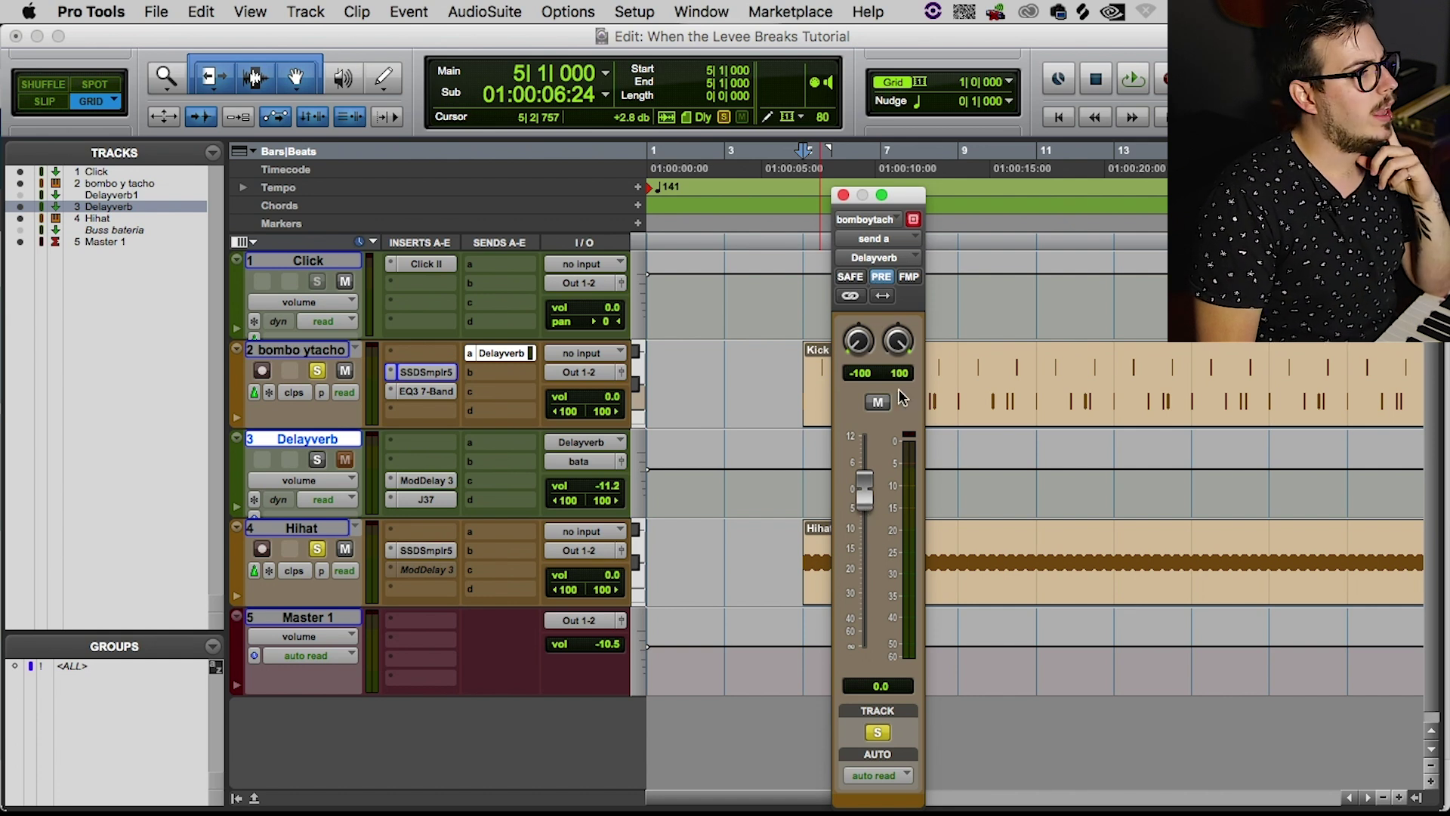
Step: Audition the Delayverb track in solo, adding the kick and snare track and the Hihat track to the solo during playback
click(318, 370)
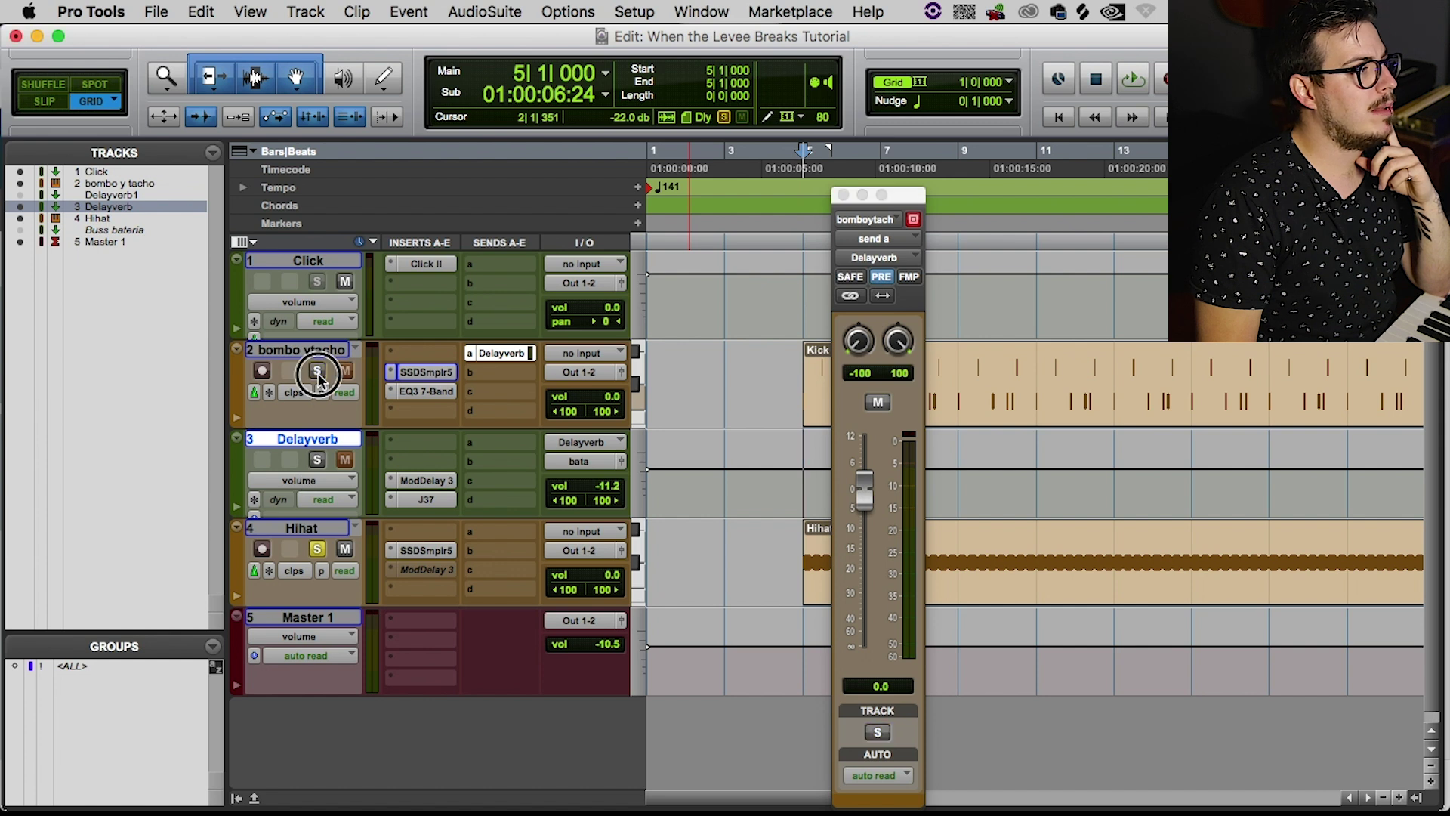
click(318, 461)
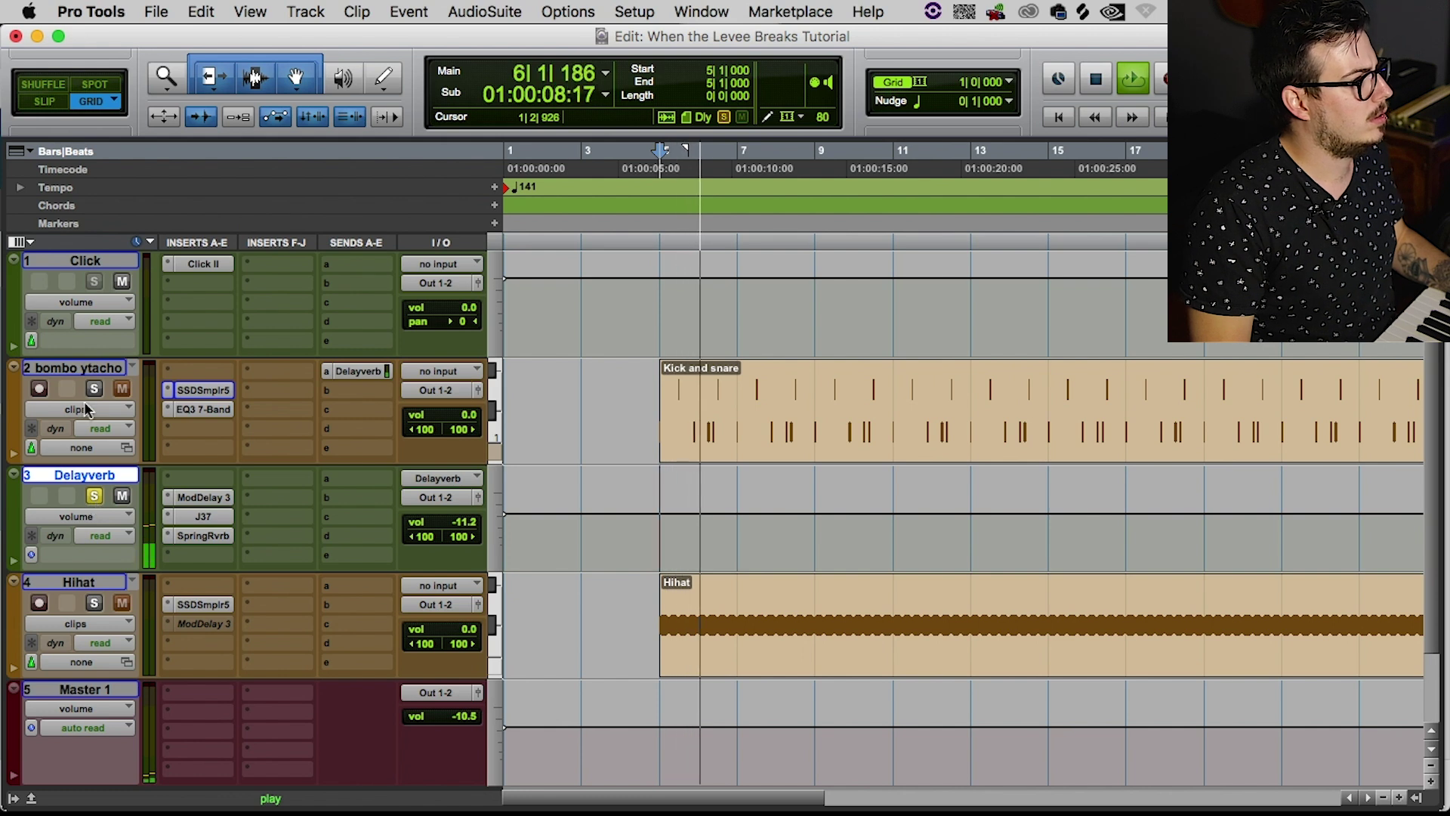
click(93, 389)
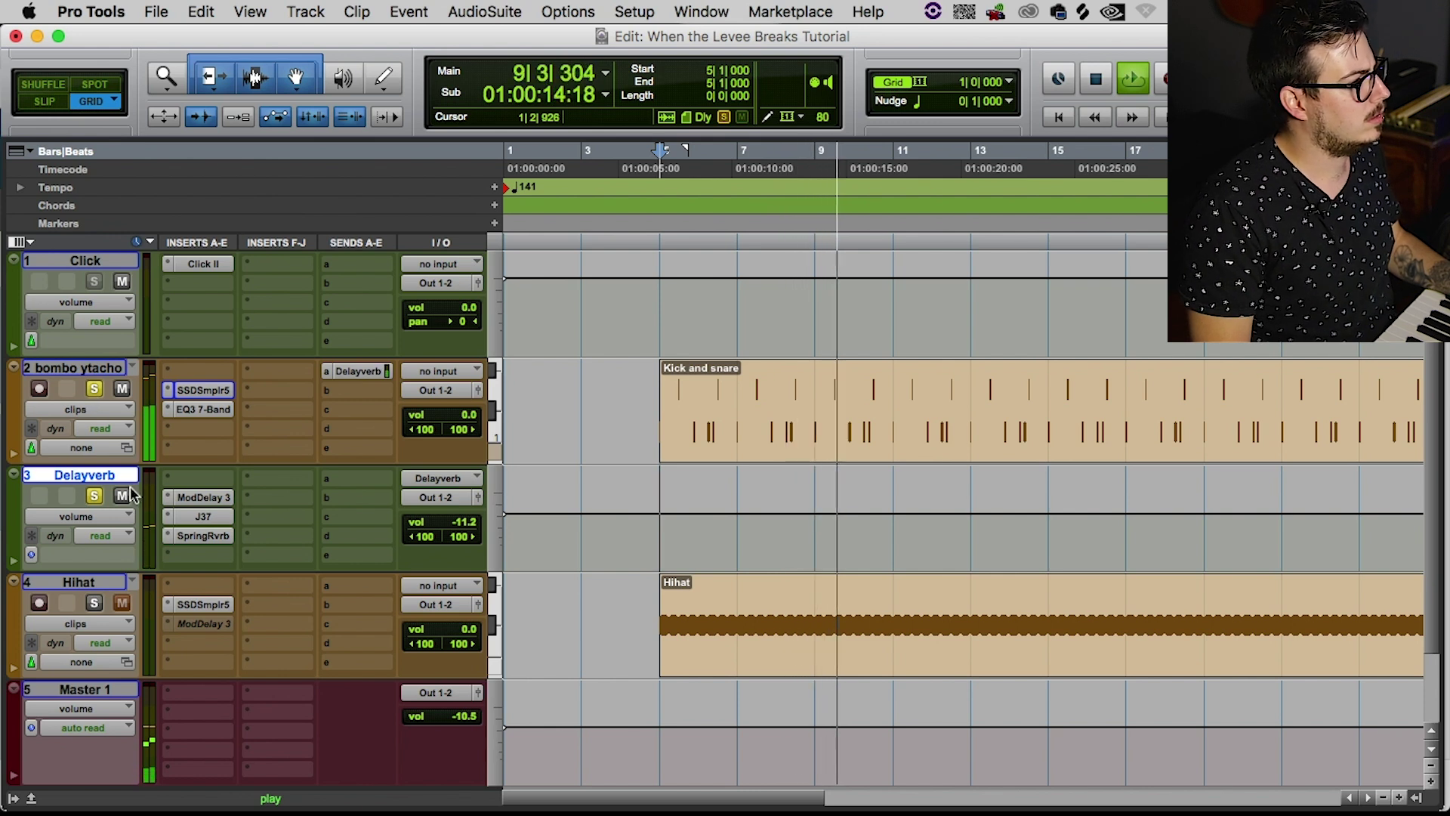
click(93, 602)
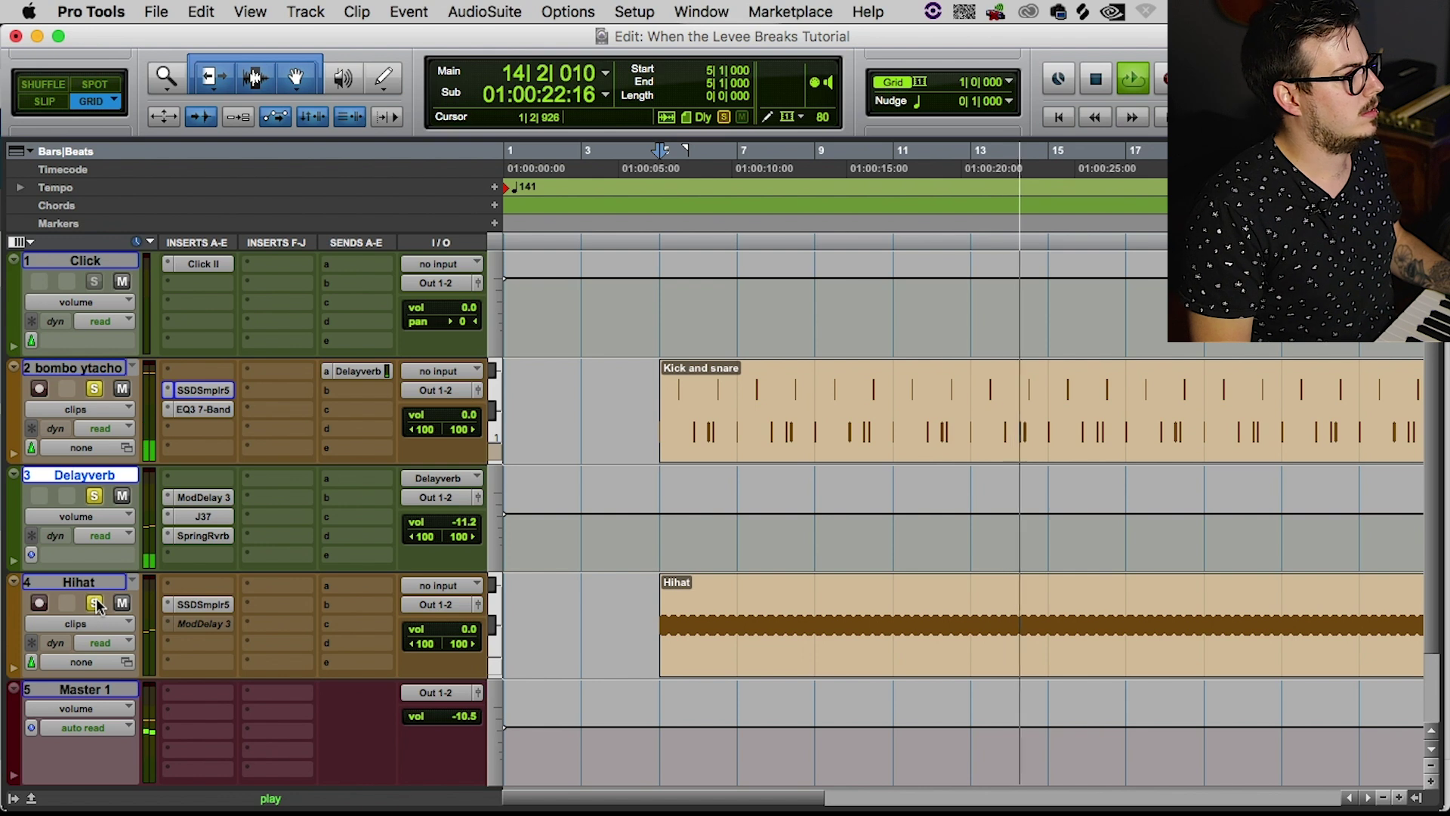
key(space)
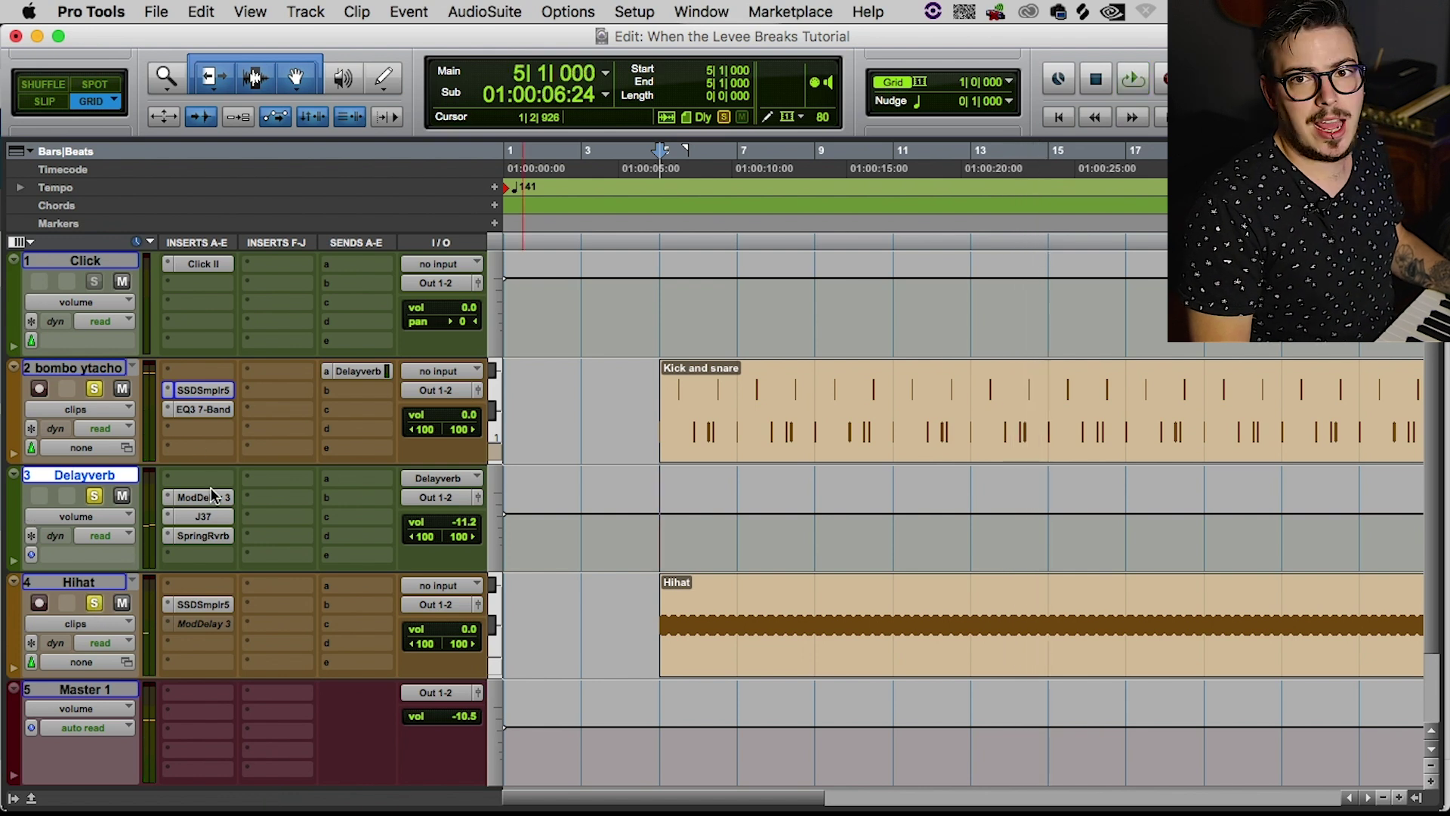
Step: Examine the settings of the Mod Delay III and AIR Spring Reverb inserts on the Delayverb track
click(203, 496)
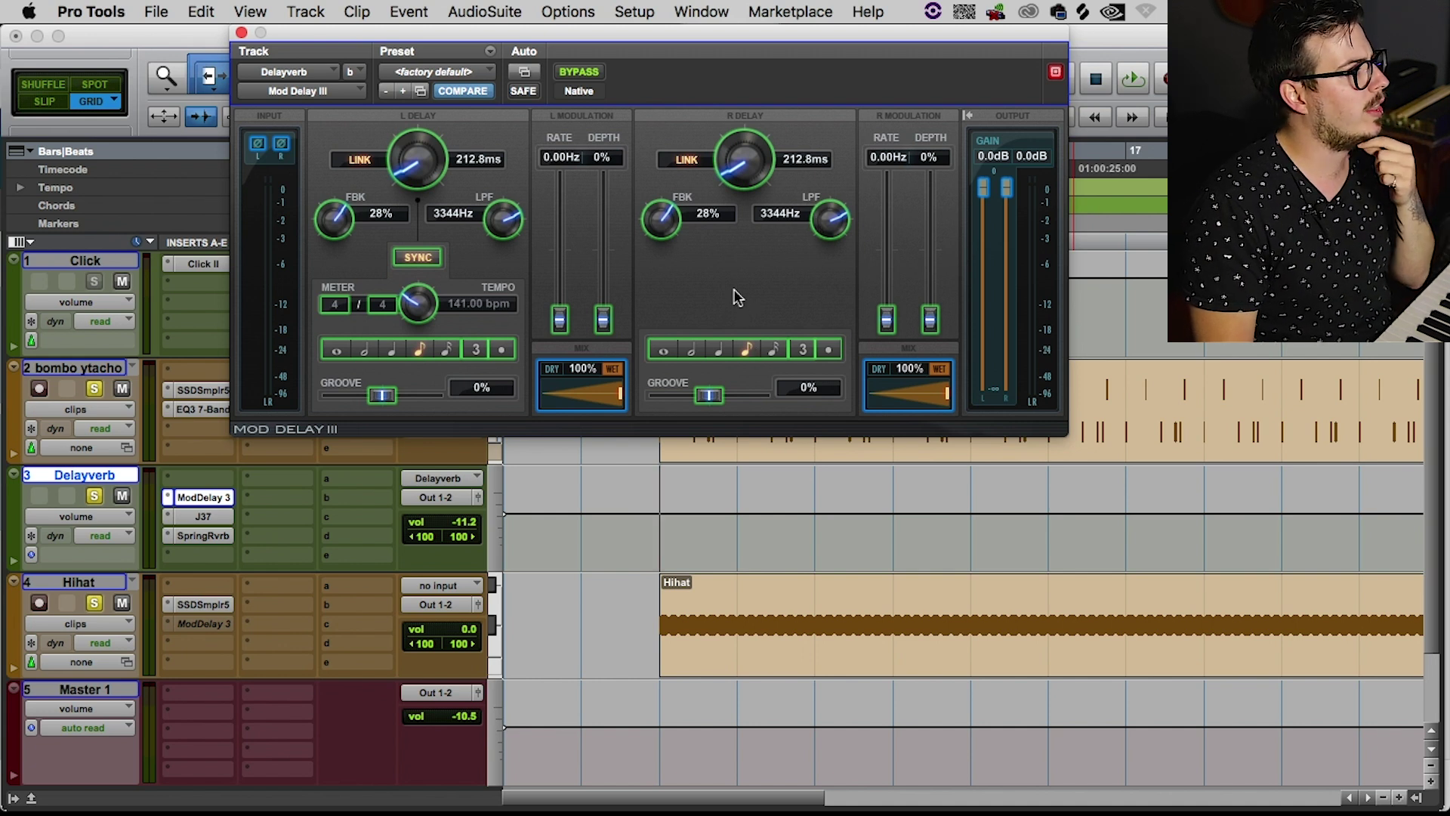
click(197, 535)
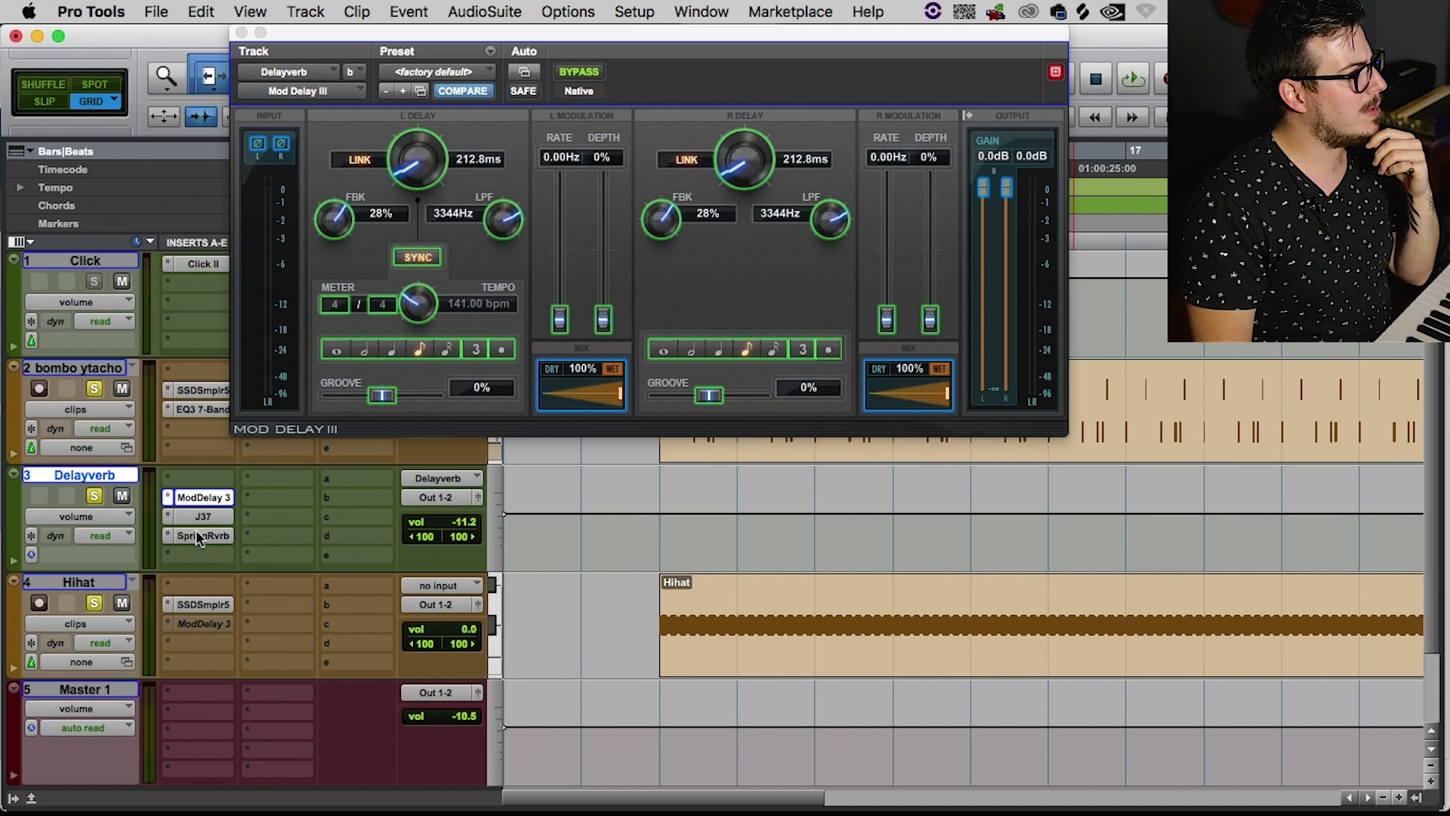
click(193, 537)
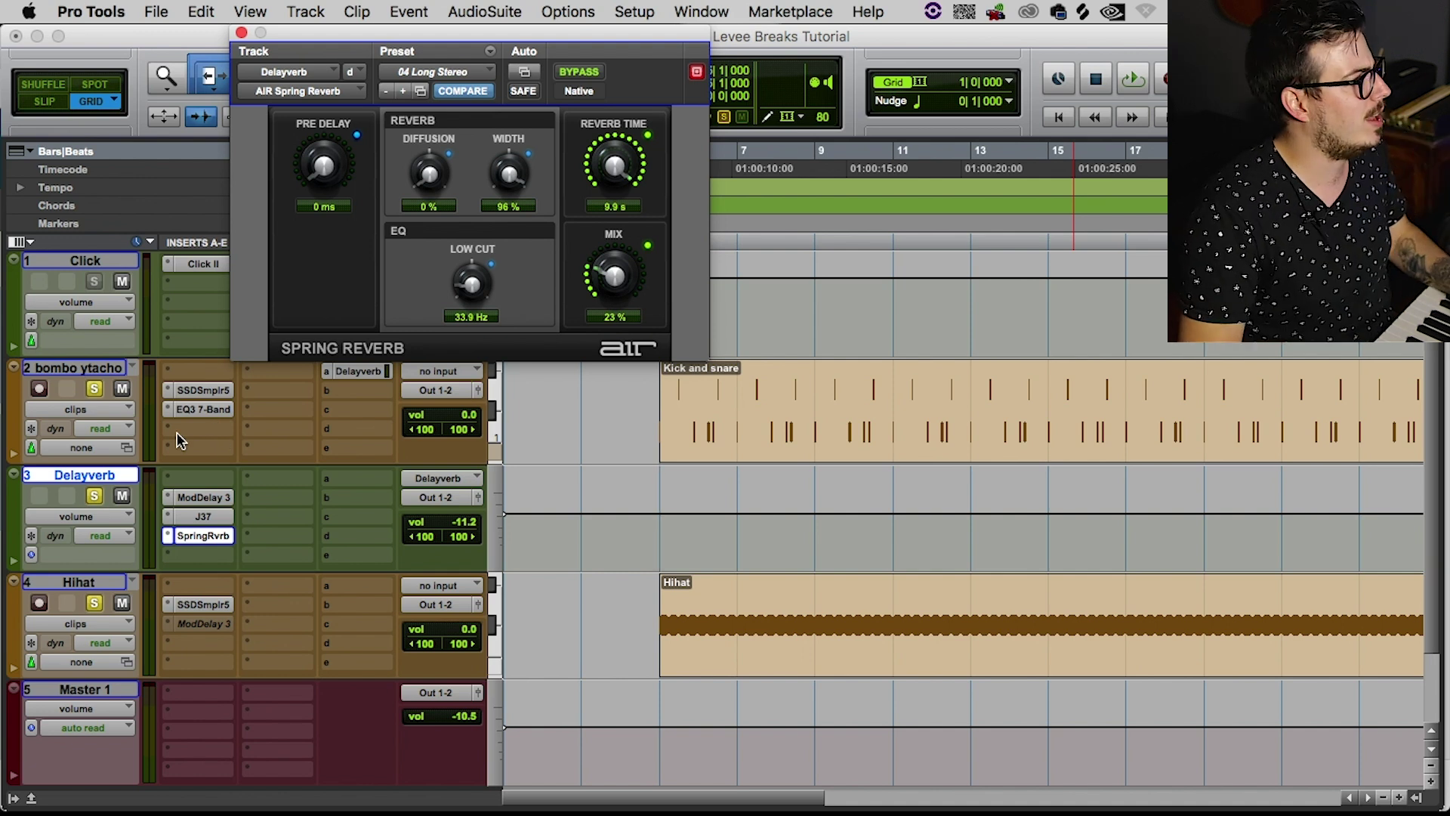
Step: Bypass the J37 and Spring Reverb inserts on the Delayverb track and play the drums from bar 5
key(super+bracketright)
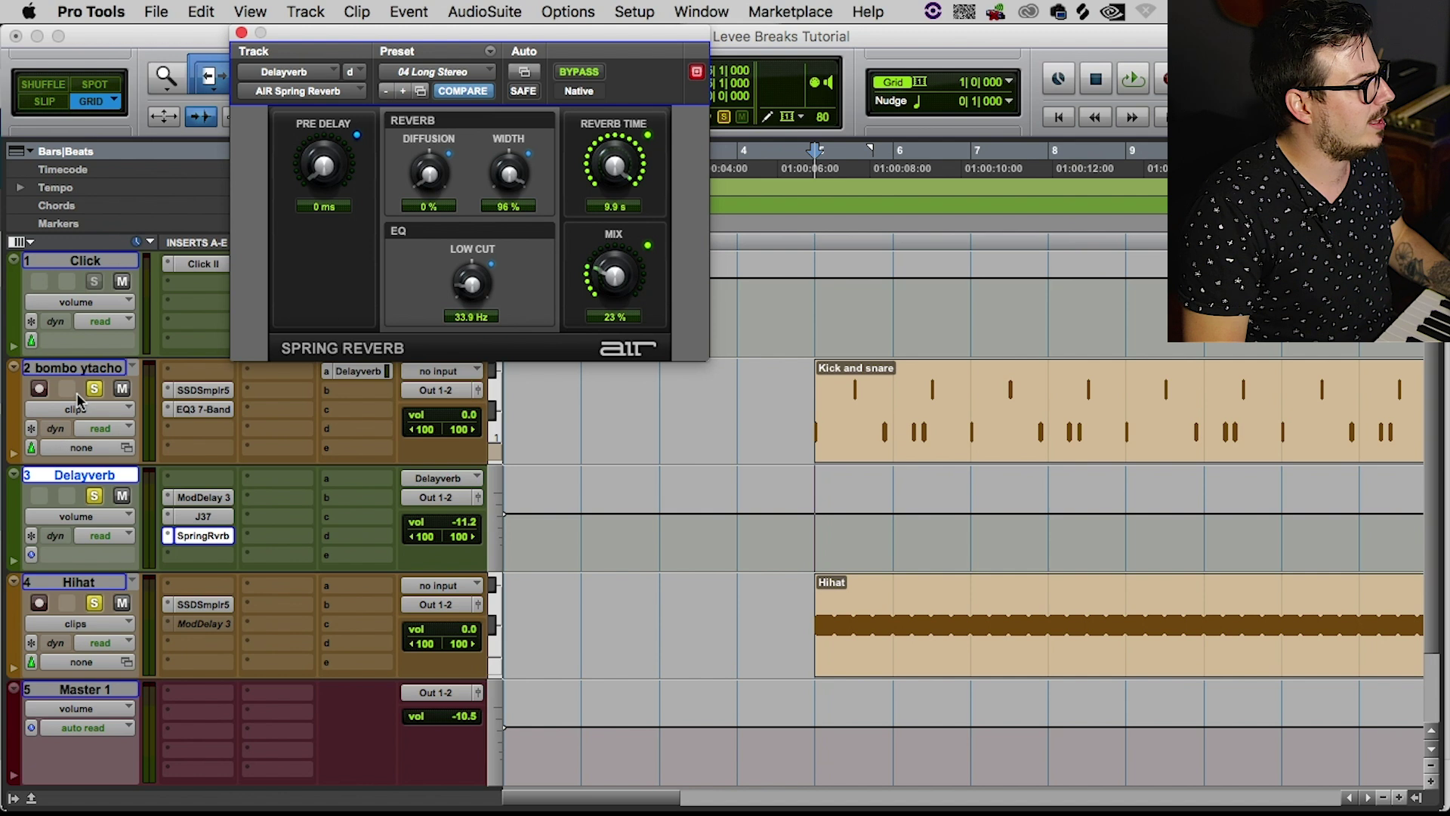
super+click(215, 515)
super+click(216, 538)
key(space)
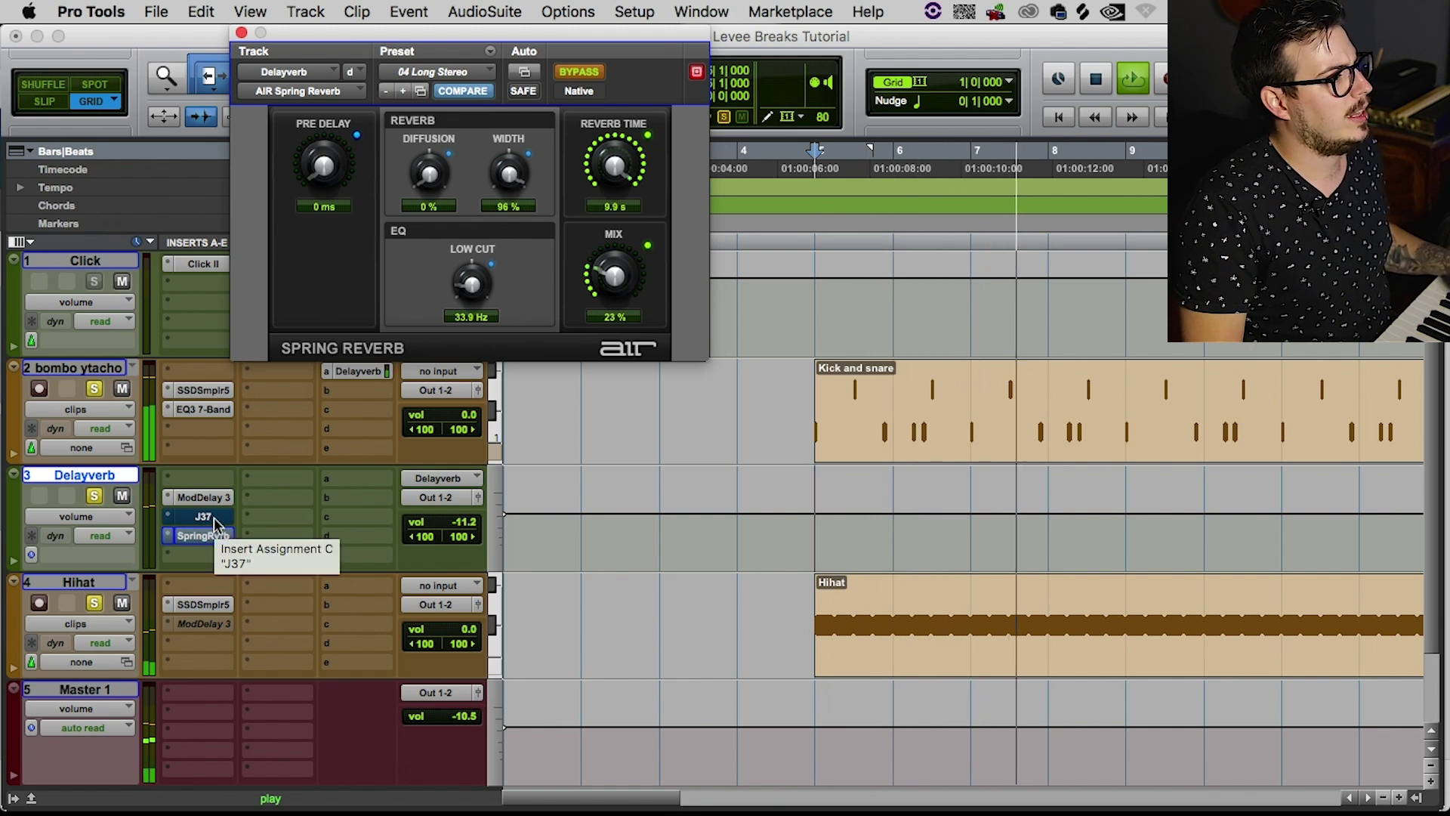
Step: Toggle the J37 bypass during playback to compare the sound, and raise the Delayverb track's volume to +1.2 dB
click(214, 521)
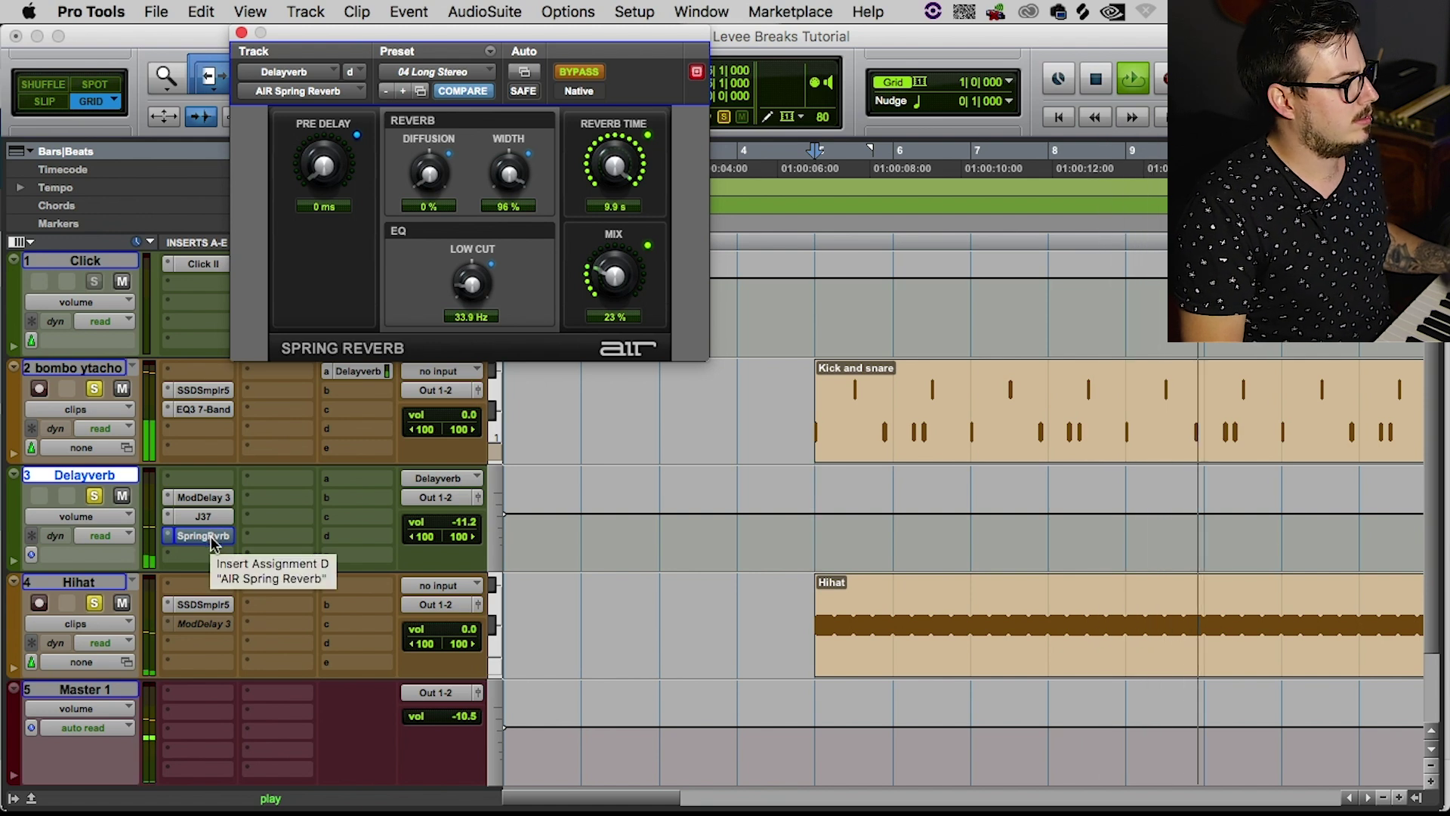
drag(463, 524, 462, 492)
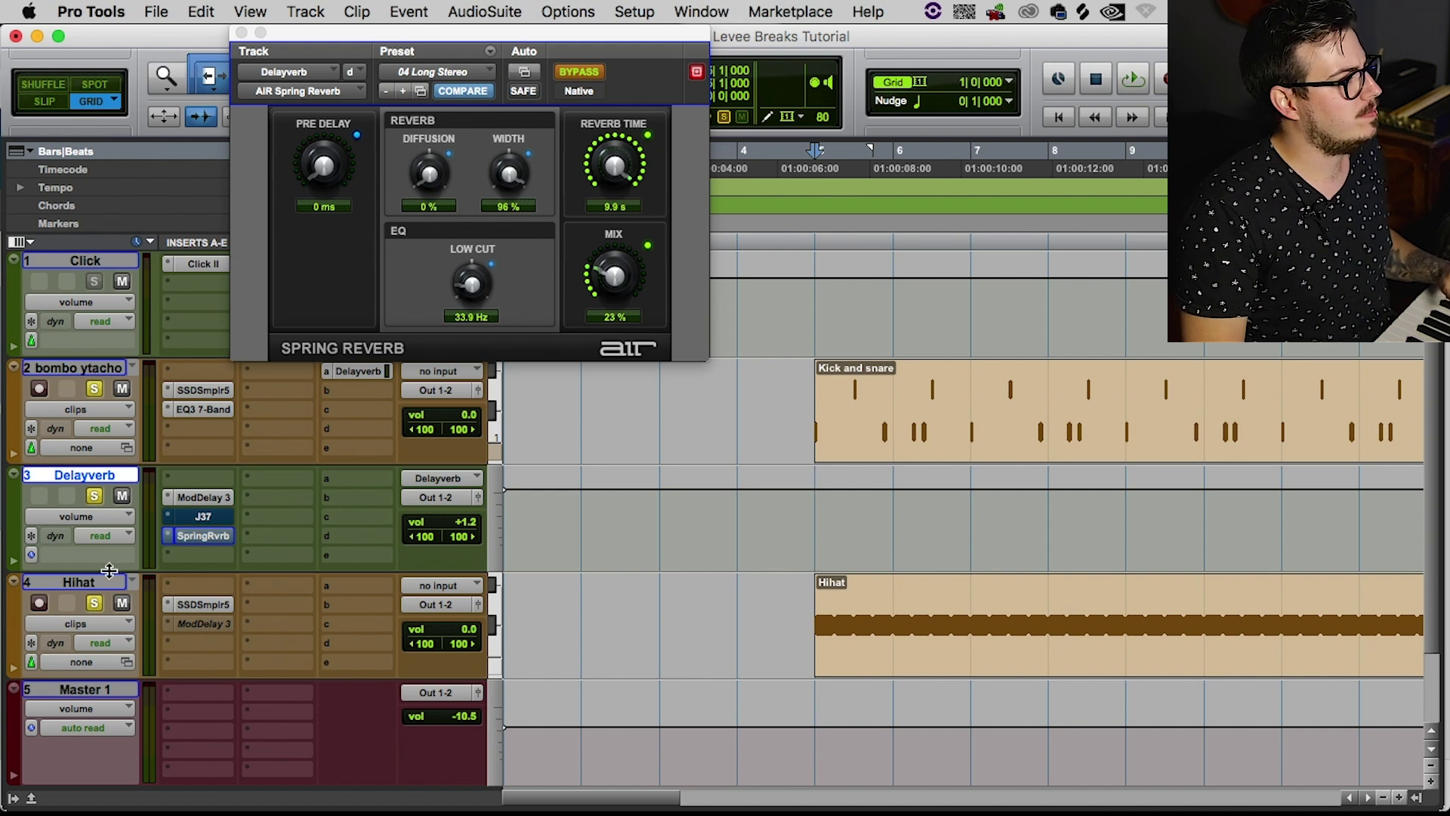
Step: Reactivate the Spring Reverb insert on the Delayverb track during playback and lower the track's volume to -10.6 dB
key(space)
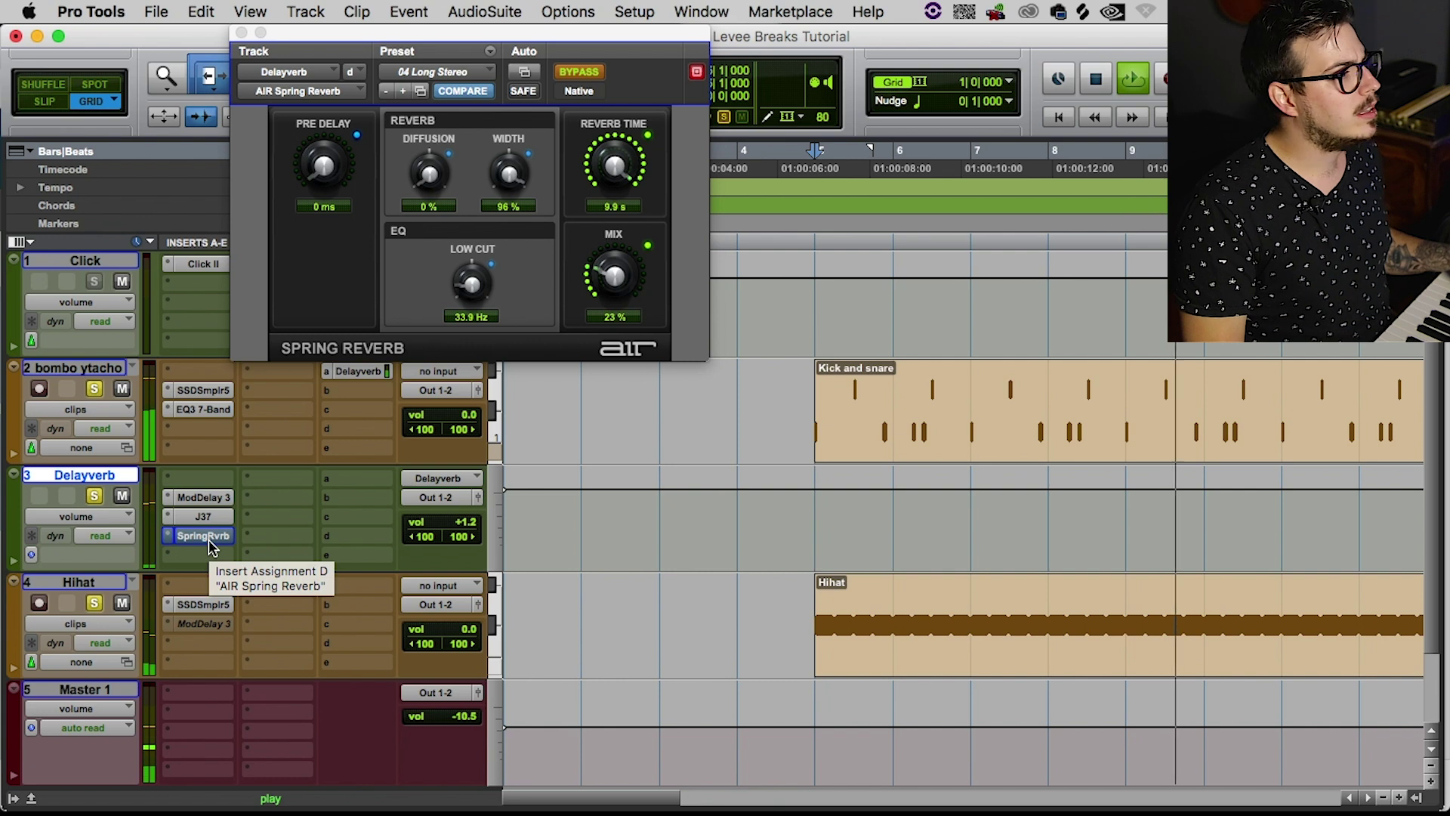
super+click(208, 539)
key(super+bracketleft)
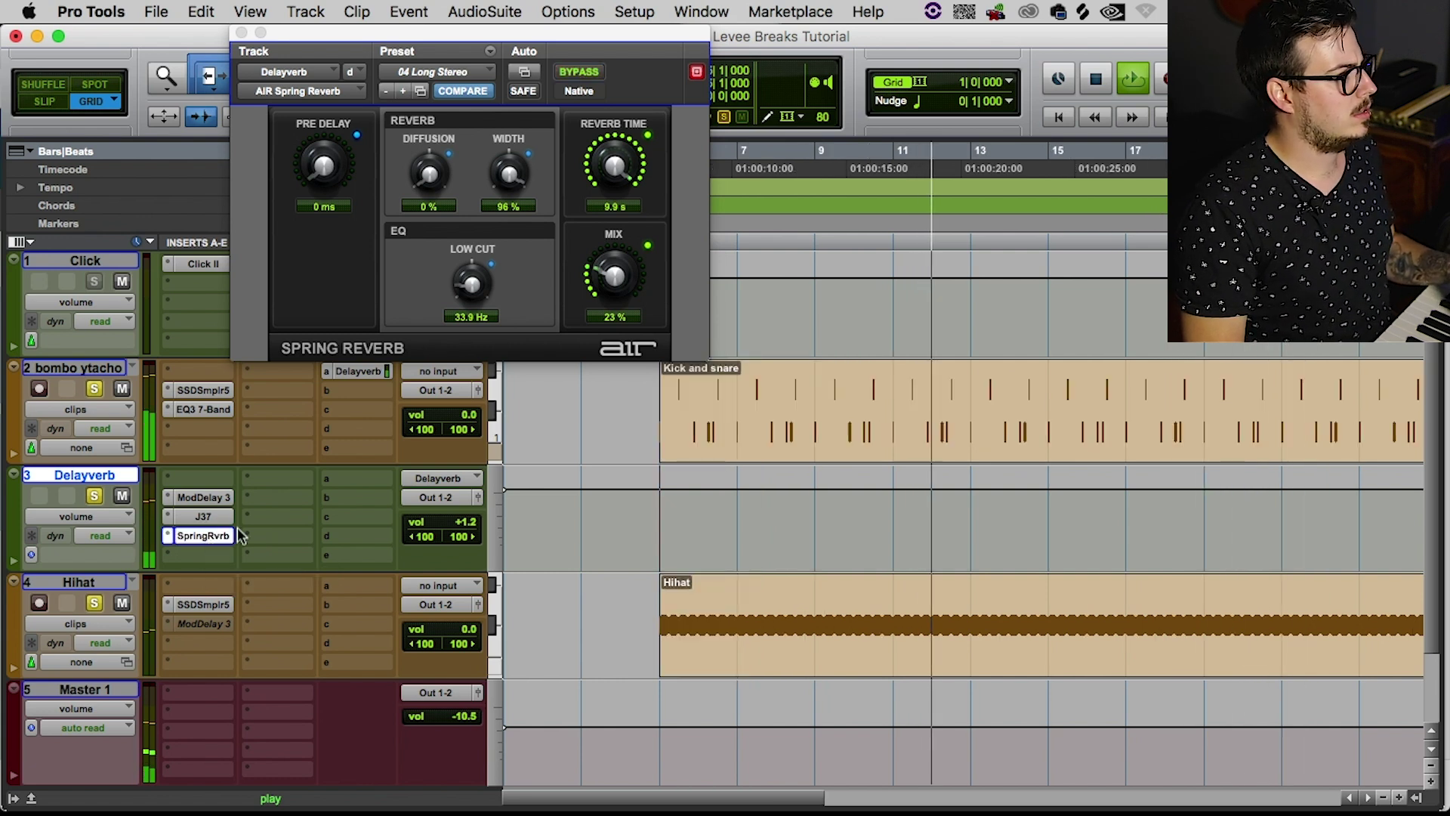
drag(464, 522, 464, 540)
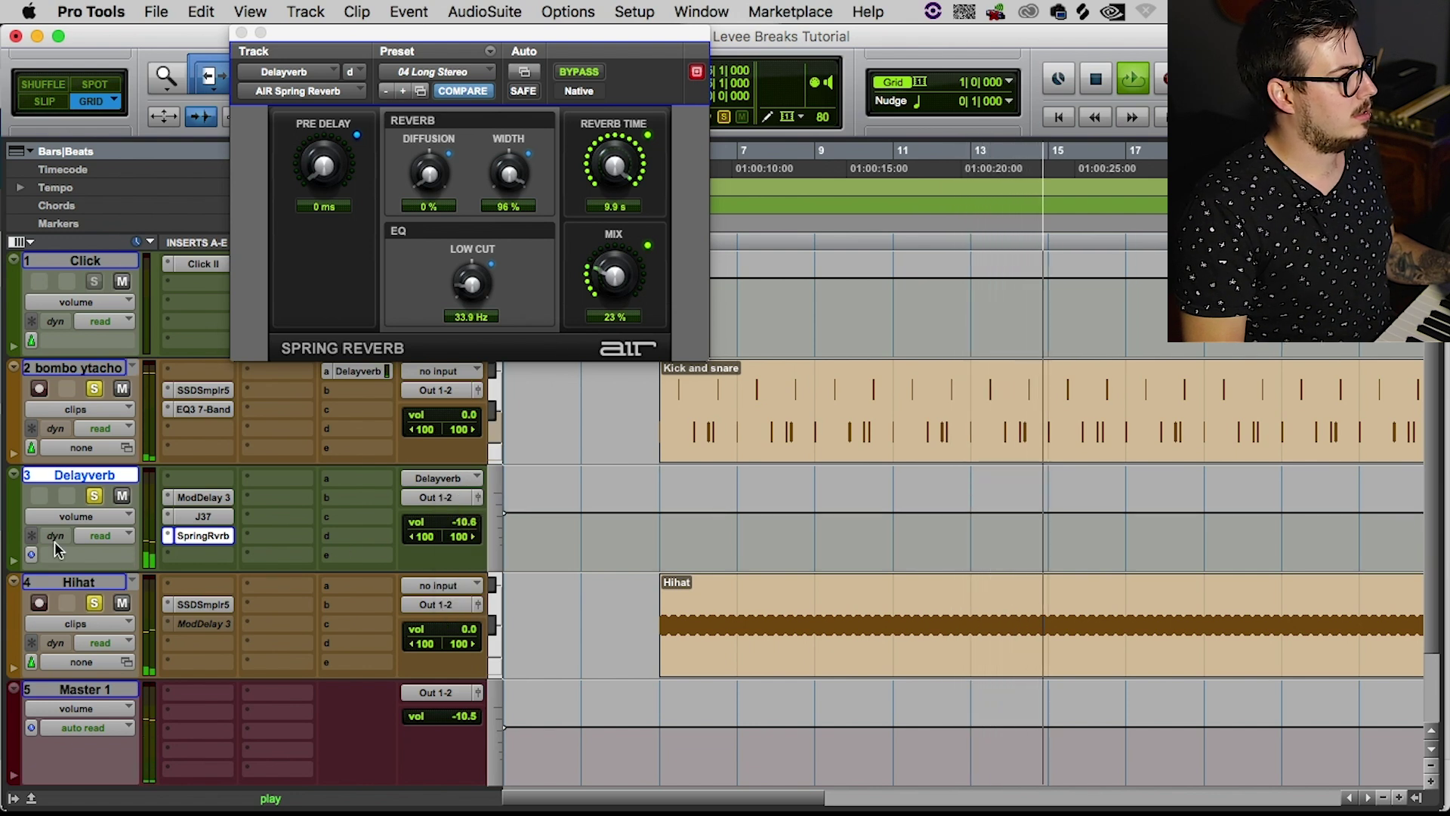
Step: Mute and unmute the Delayverb track during playback to compare the drums without and with it
click(125, 499)
click(124, 497)
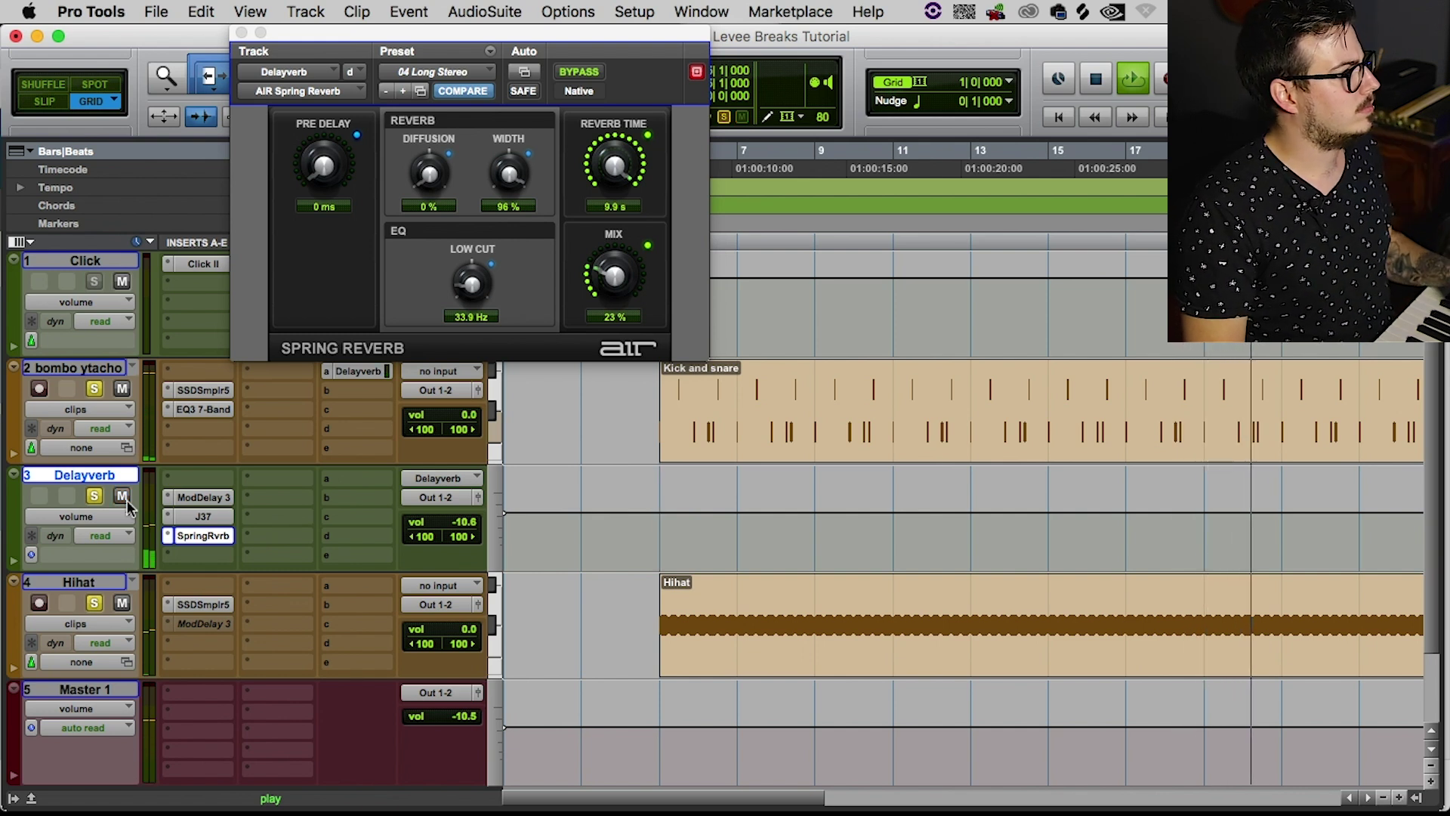
key(space)
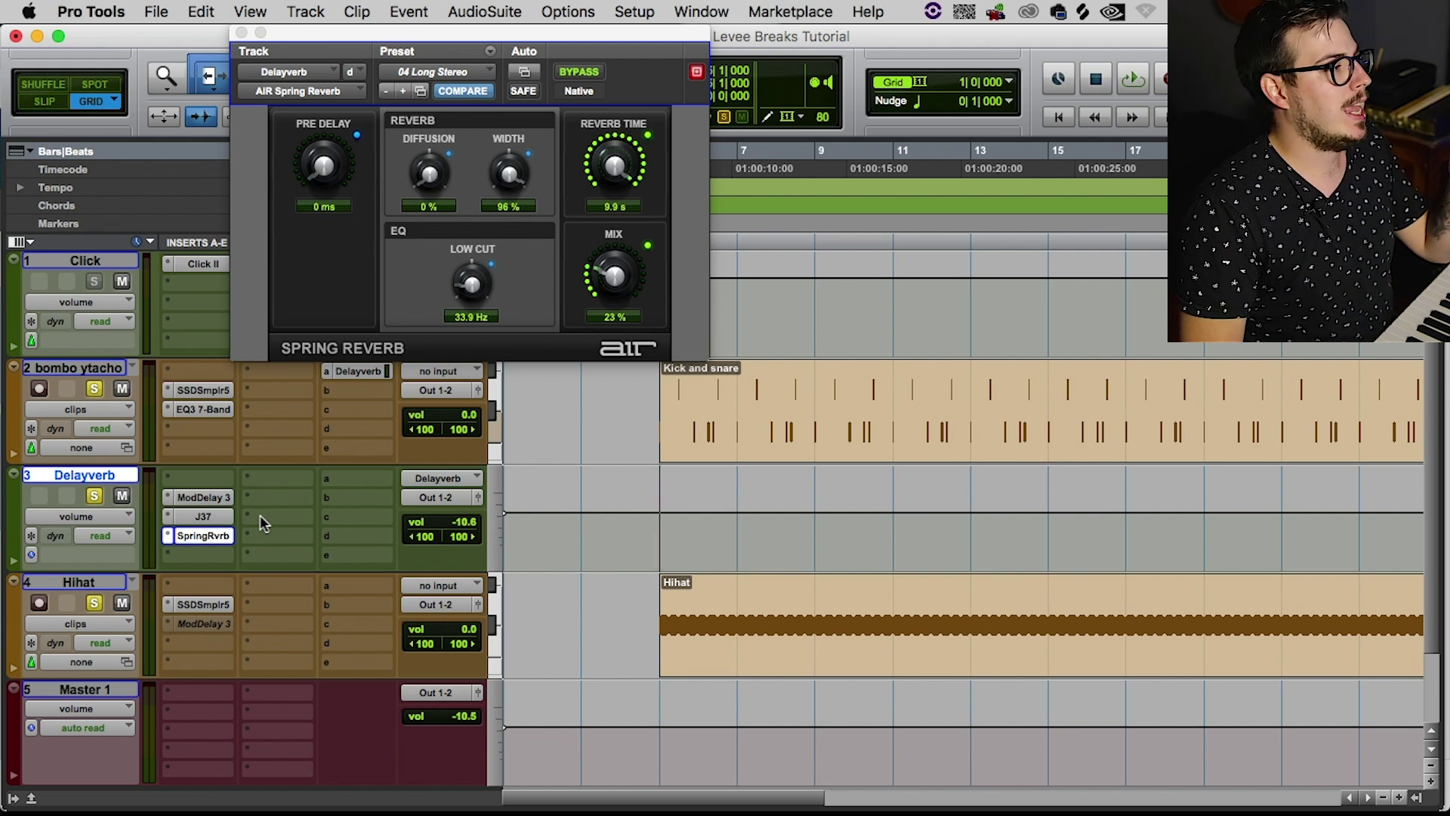
Step: Show the hidden Buss bateria track in the session and make it active
click(13, 798)
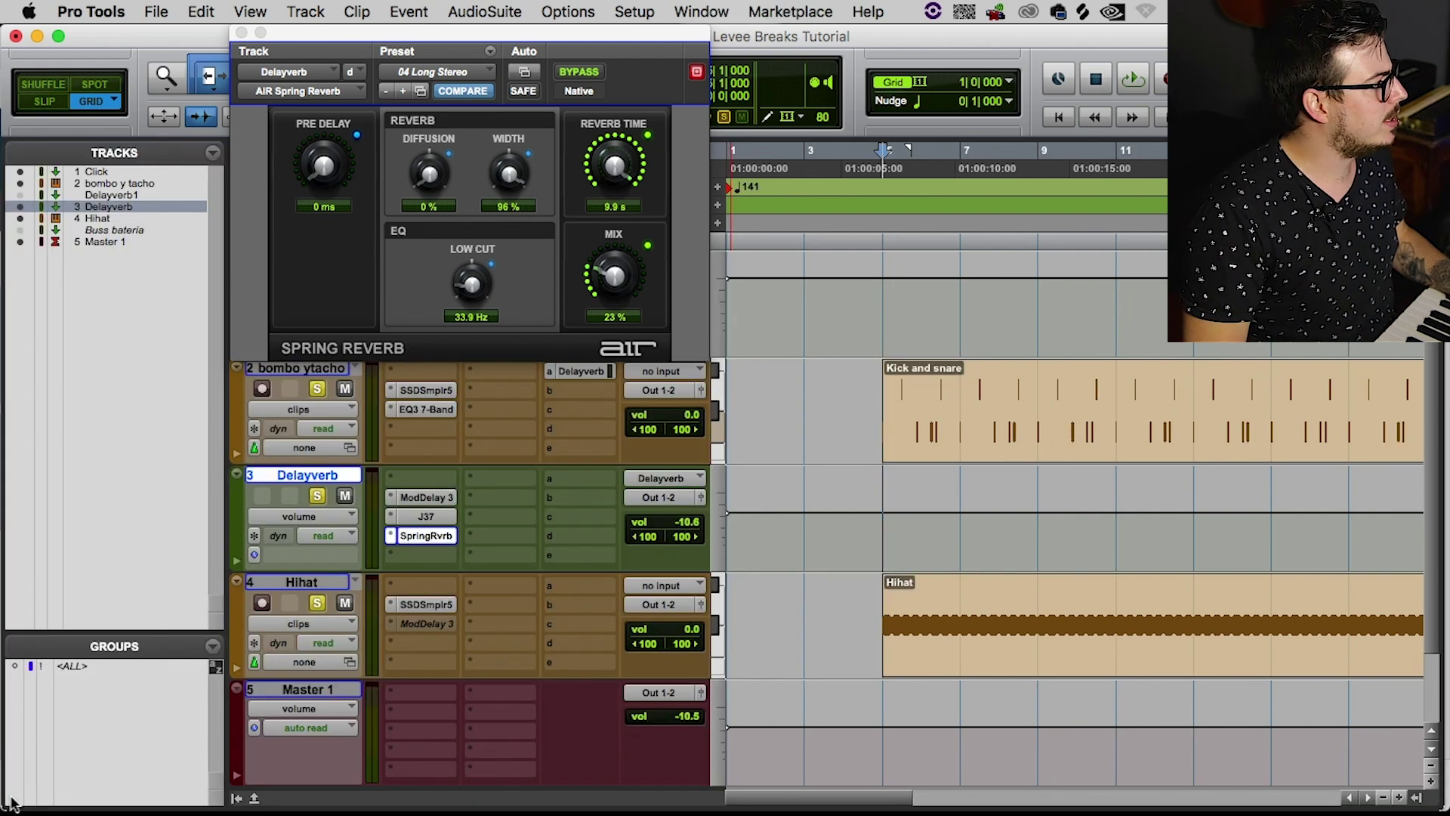
click(19, 229)
click(242, 32)
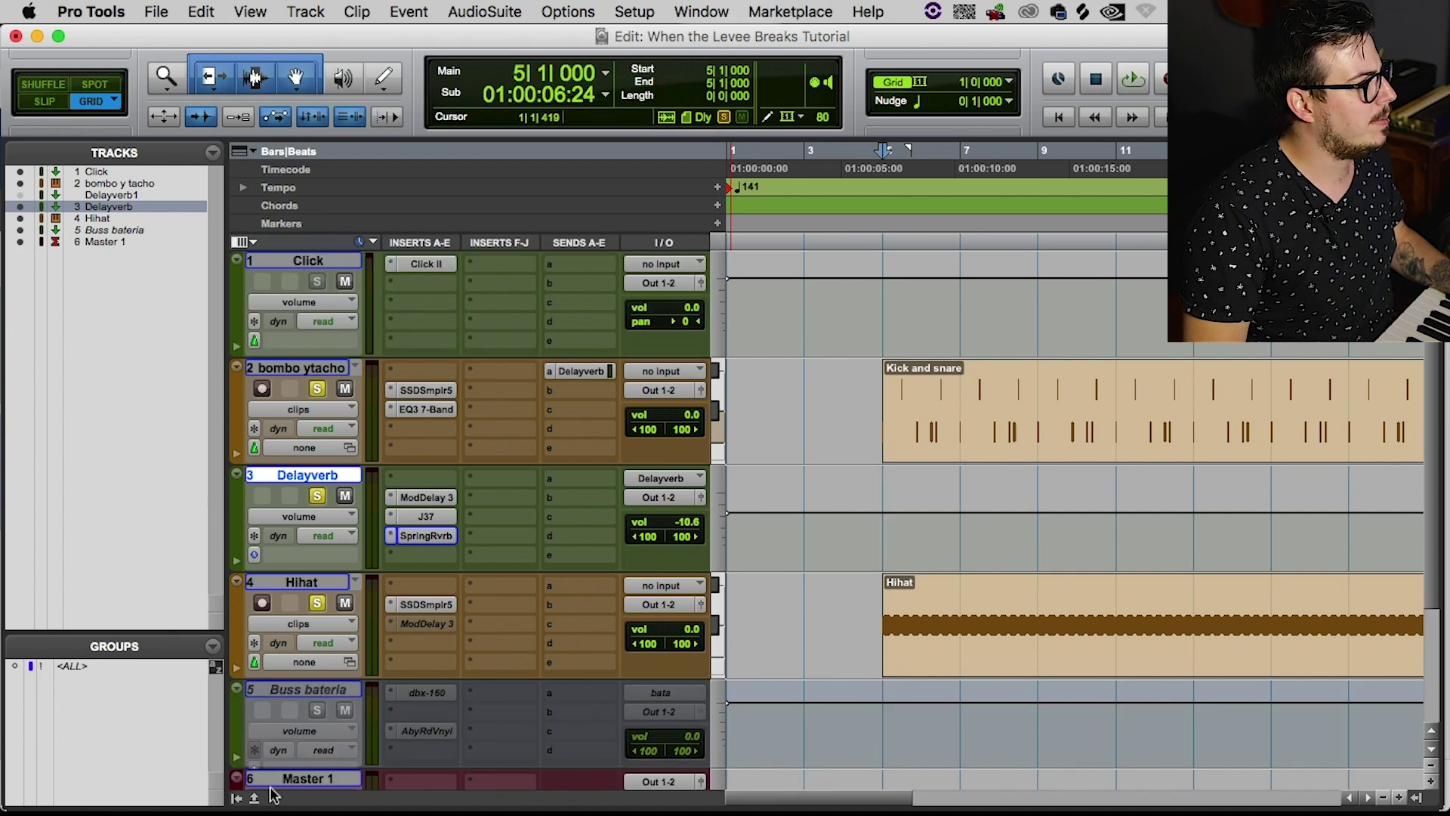
click(237, 798)
right_click(110, 689)
click(135, 721)
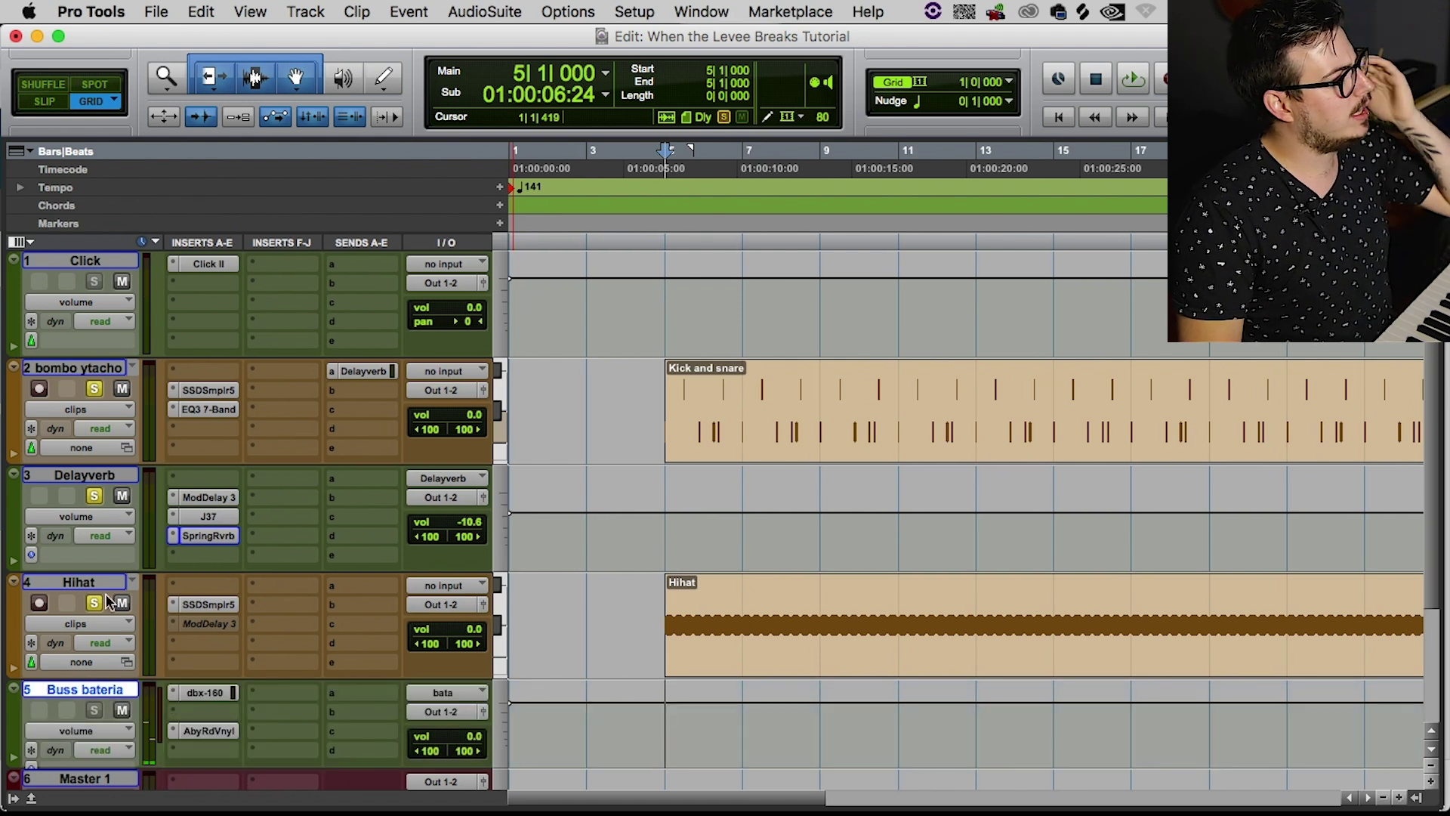
Step: Route the outputs of the bombo y tacho, Delayverb and Hihat tracks together to the Buss bateria track
click(104, 590)
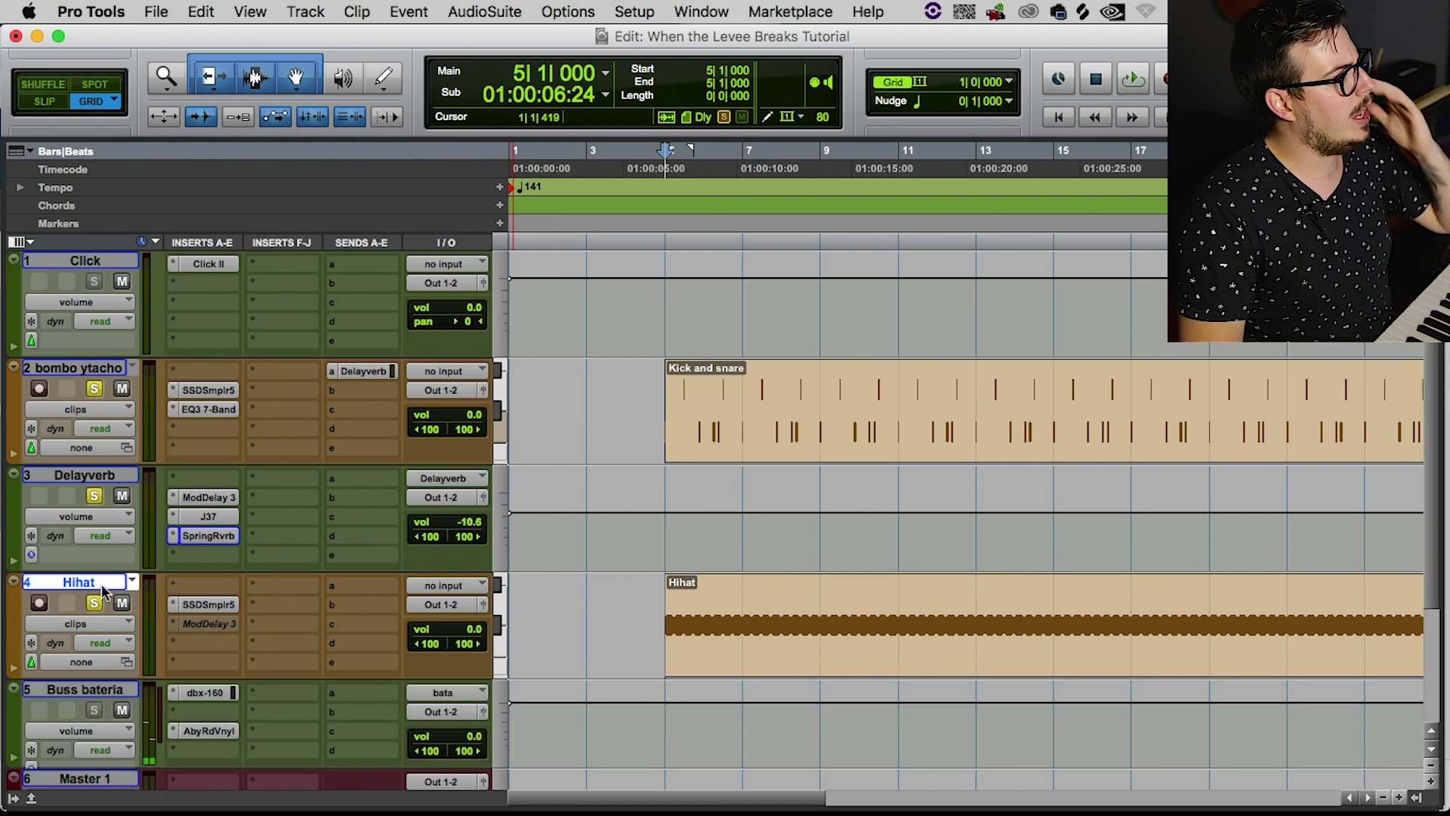
shift+click(85, 370)
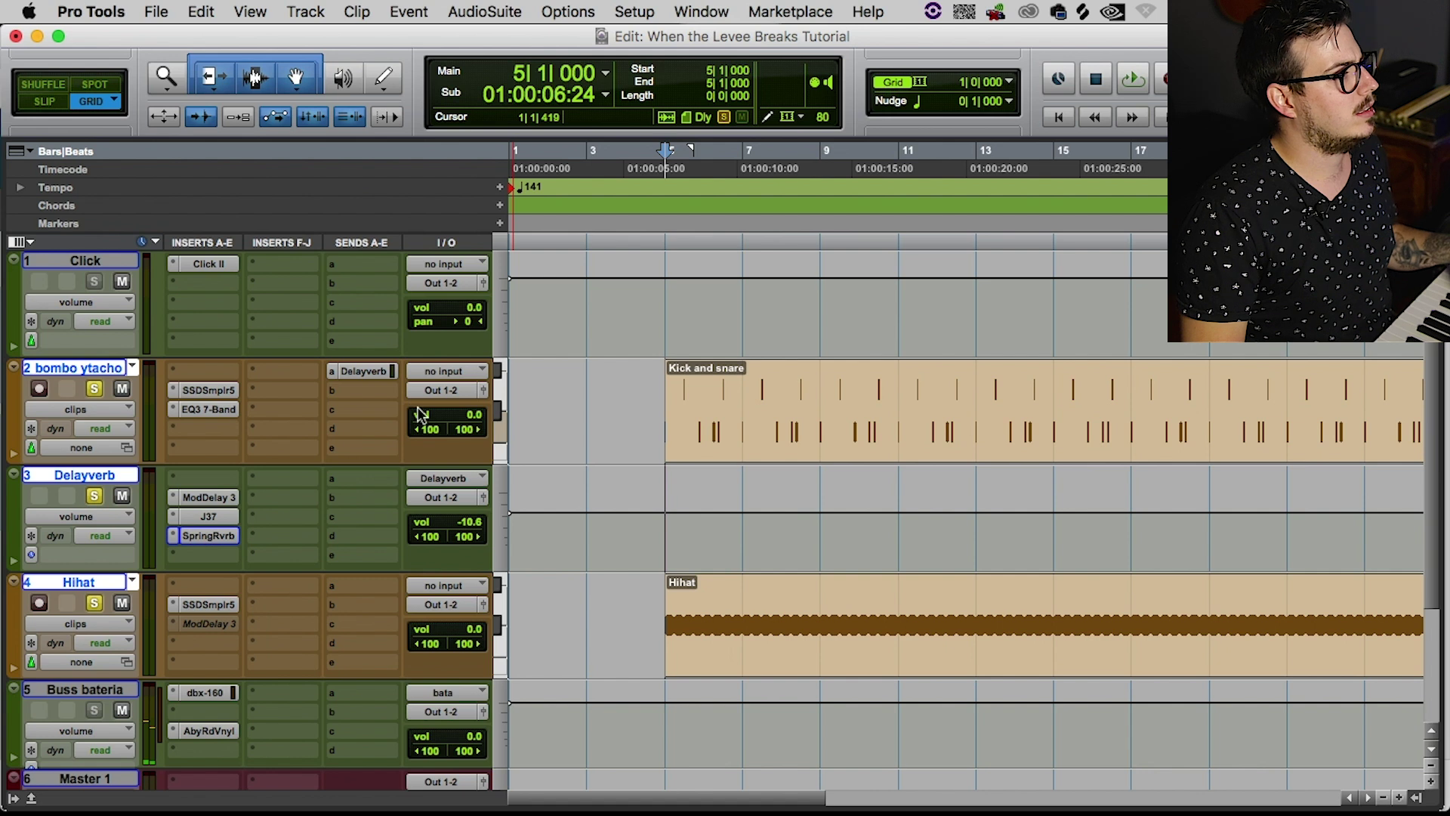
click(444, 391)
mouse_move(463, 444)
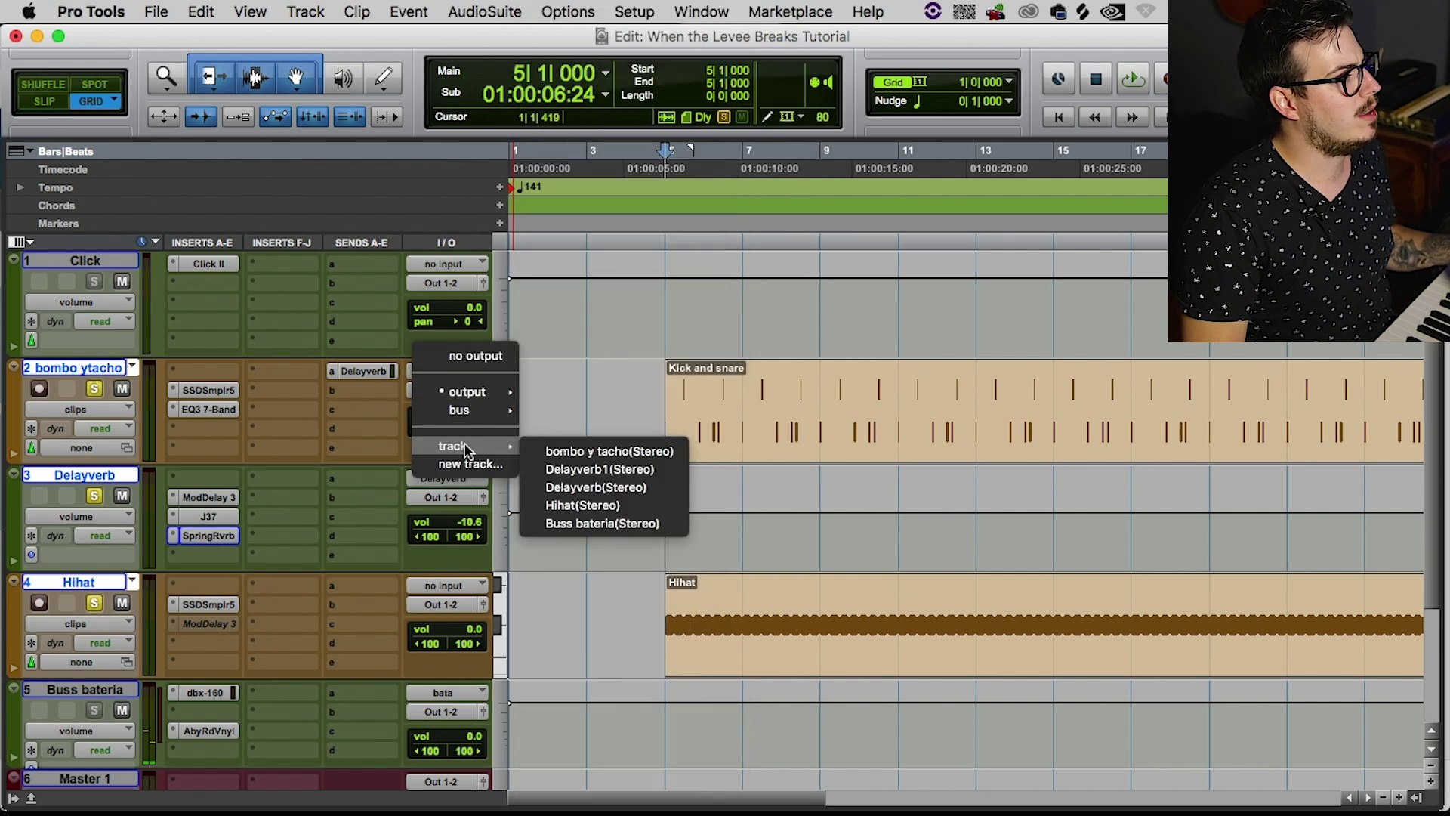
alt+click(601, 523)
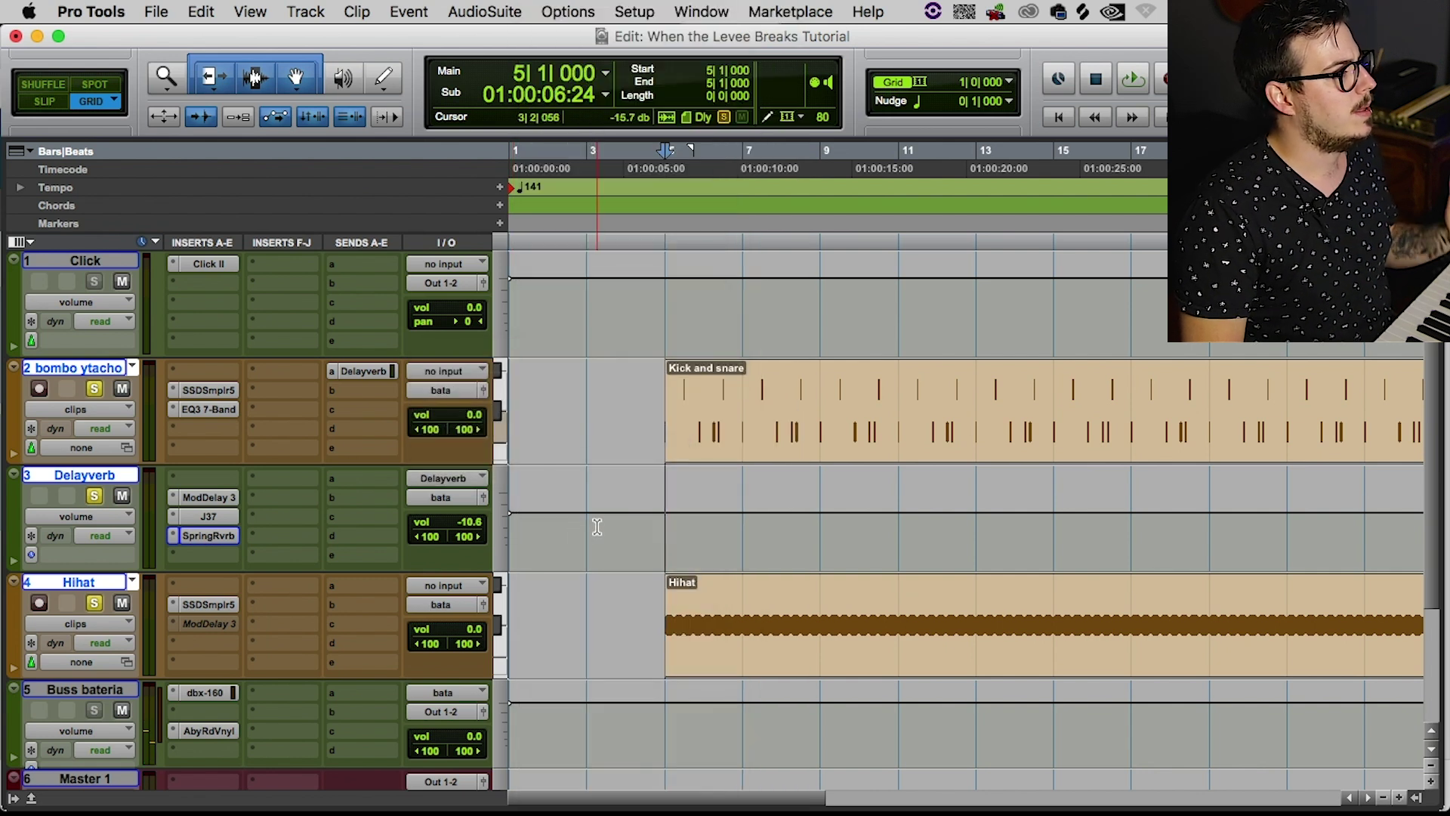
Step: Play the drums briefly to check the signal arriving at the Buss bateria track, and select that track
scroll(586, 414, down, 2)
key(space)
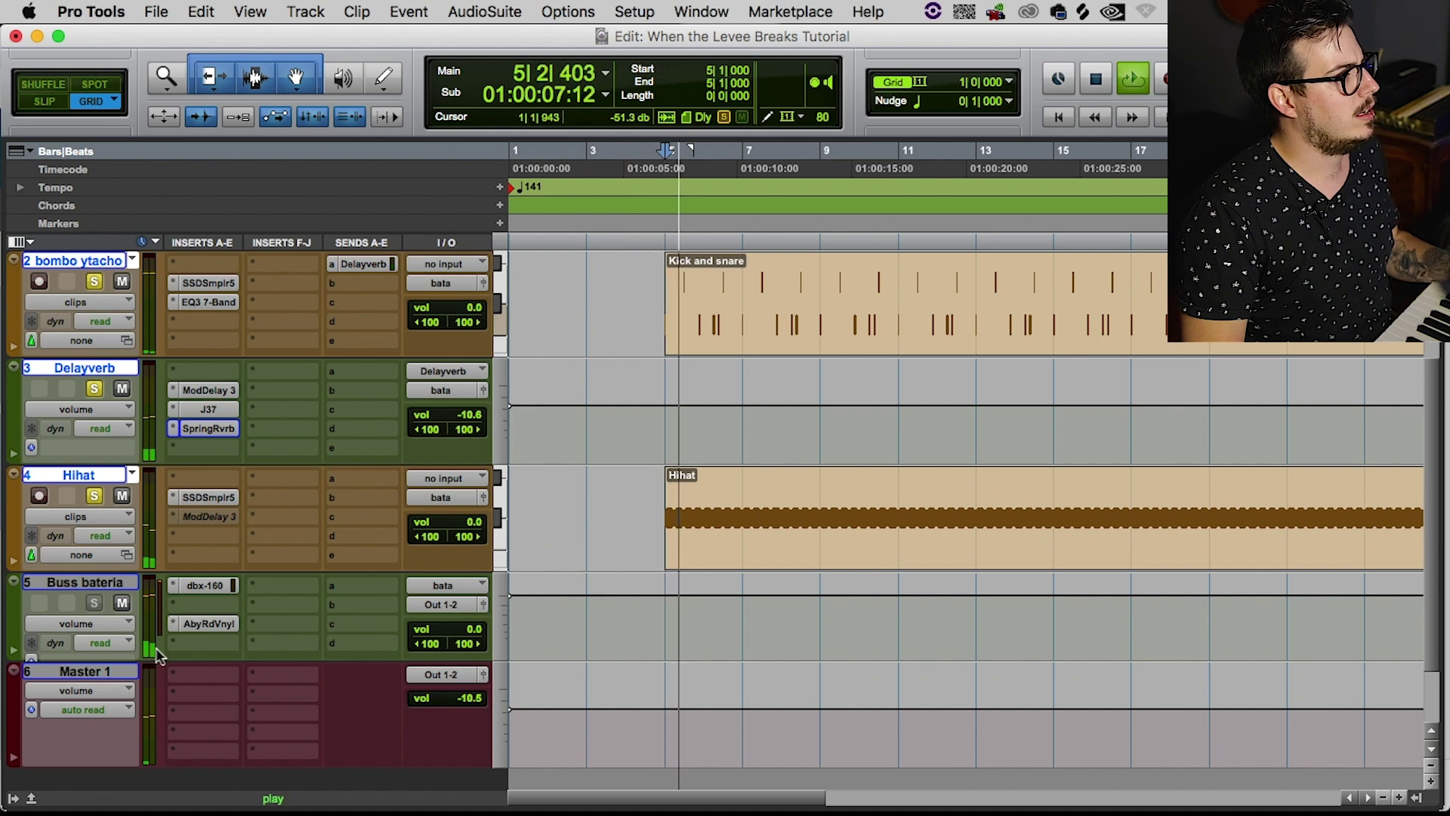
click(108, 583)
key(space)
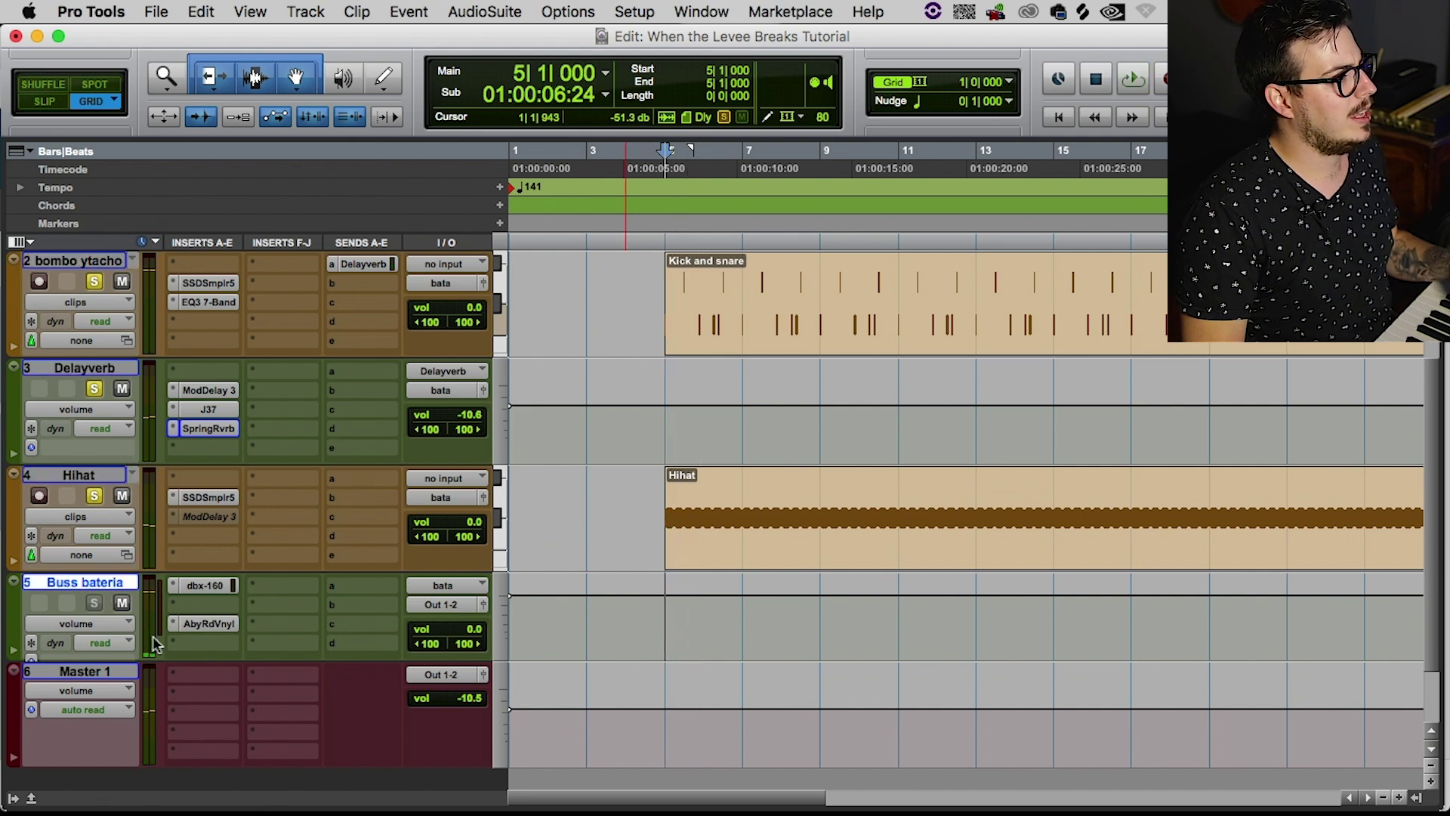
Step: Audition the drums with the dbx-160 and Abbey Road Vinyl inserts on Buss bateria bypassed
alt+super+click(195, 594)
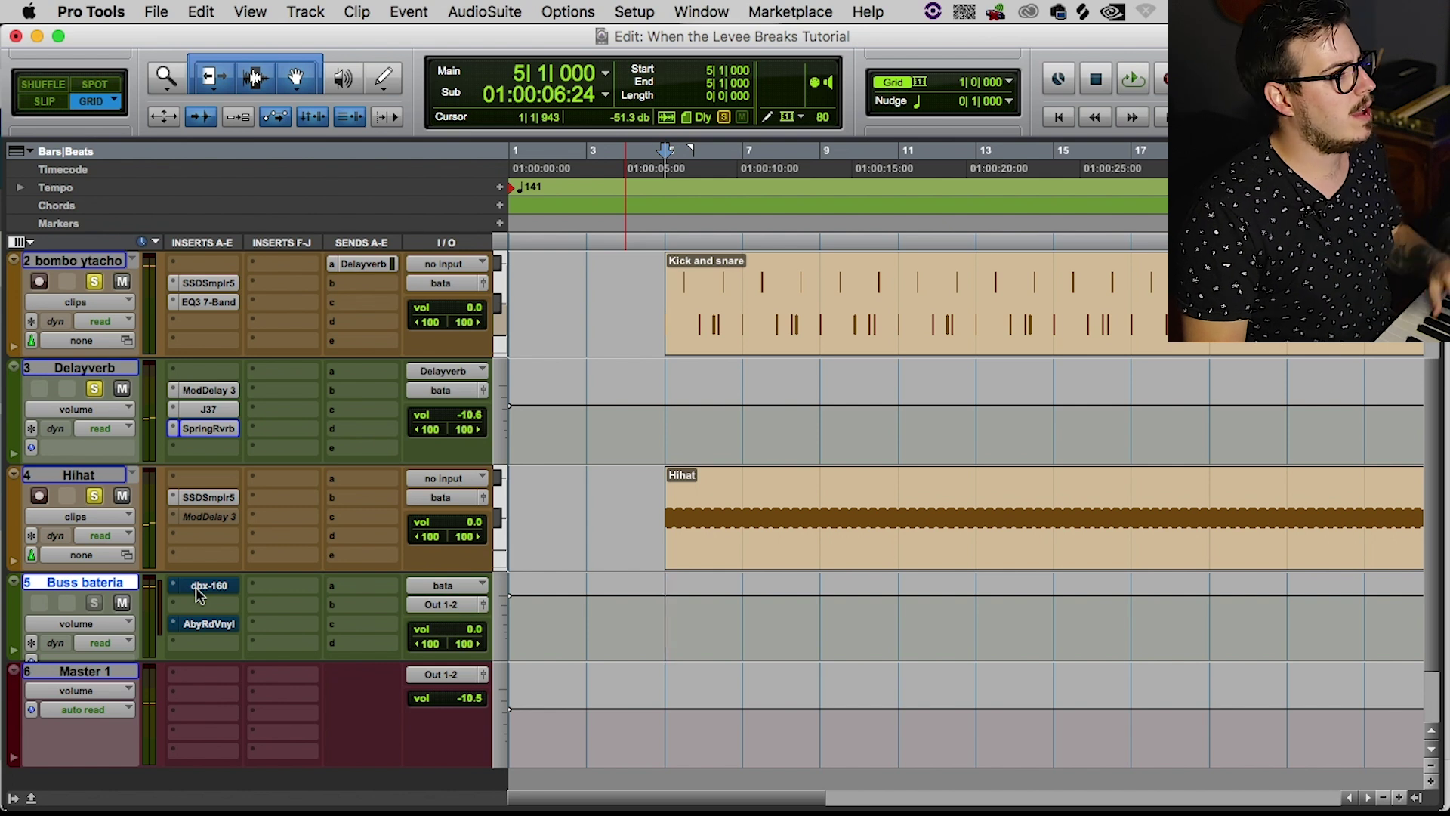
key(space)
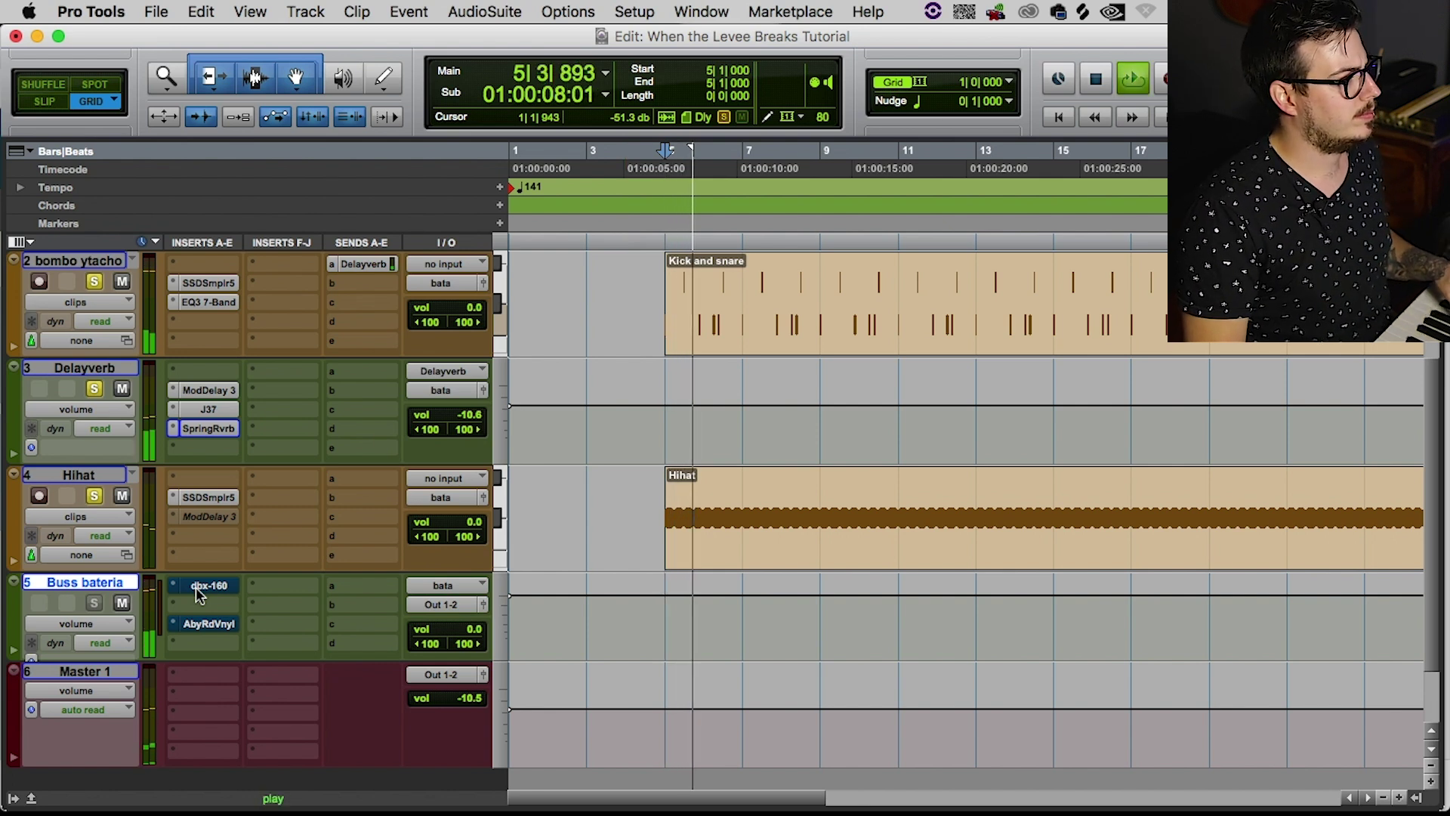
key(space)
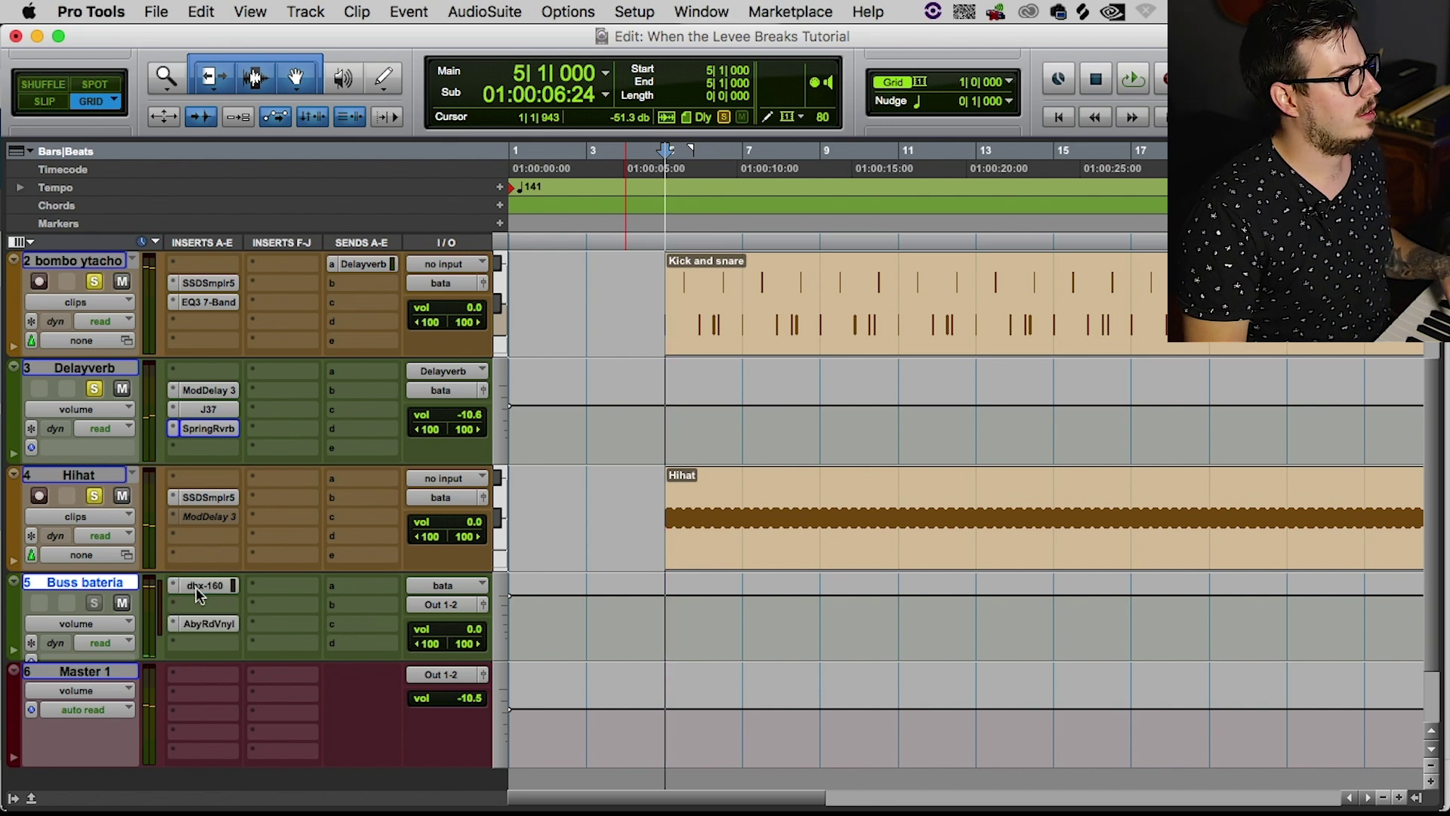
Step: Play the drums while checking the dbx-160 compressor on Buss bateria, and save the session
key(space)
click(196, 586)
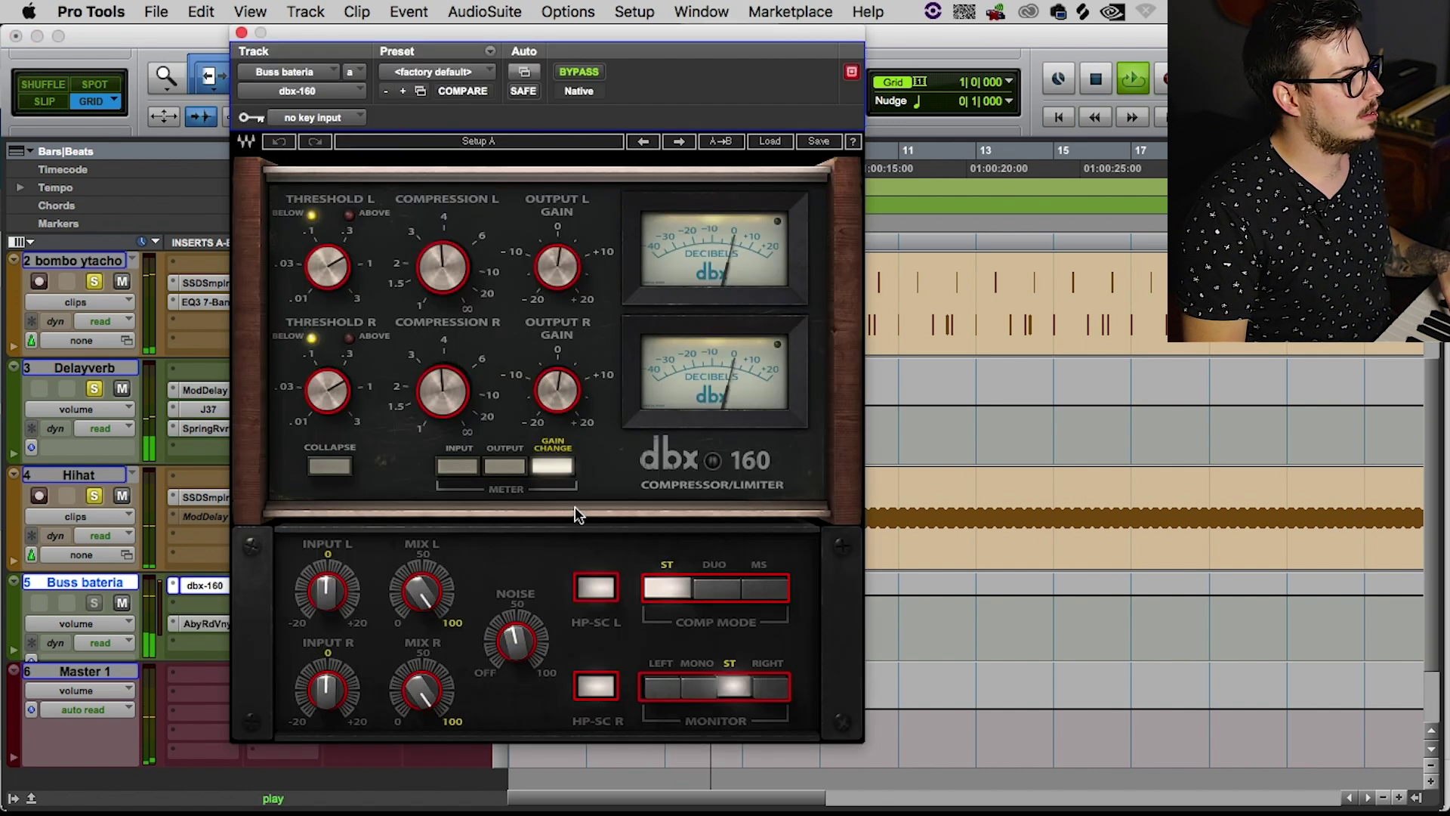
mouse_move(556, 267)
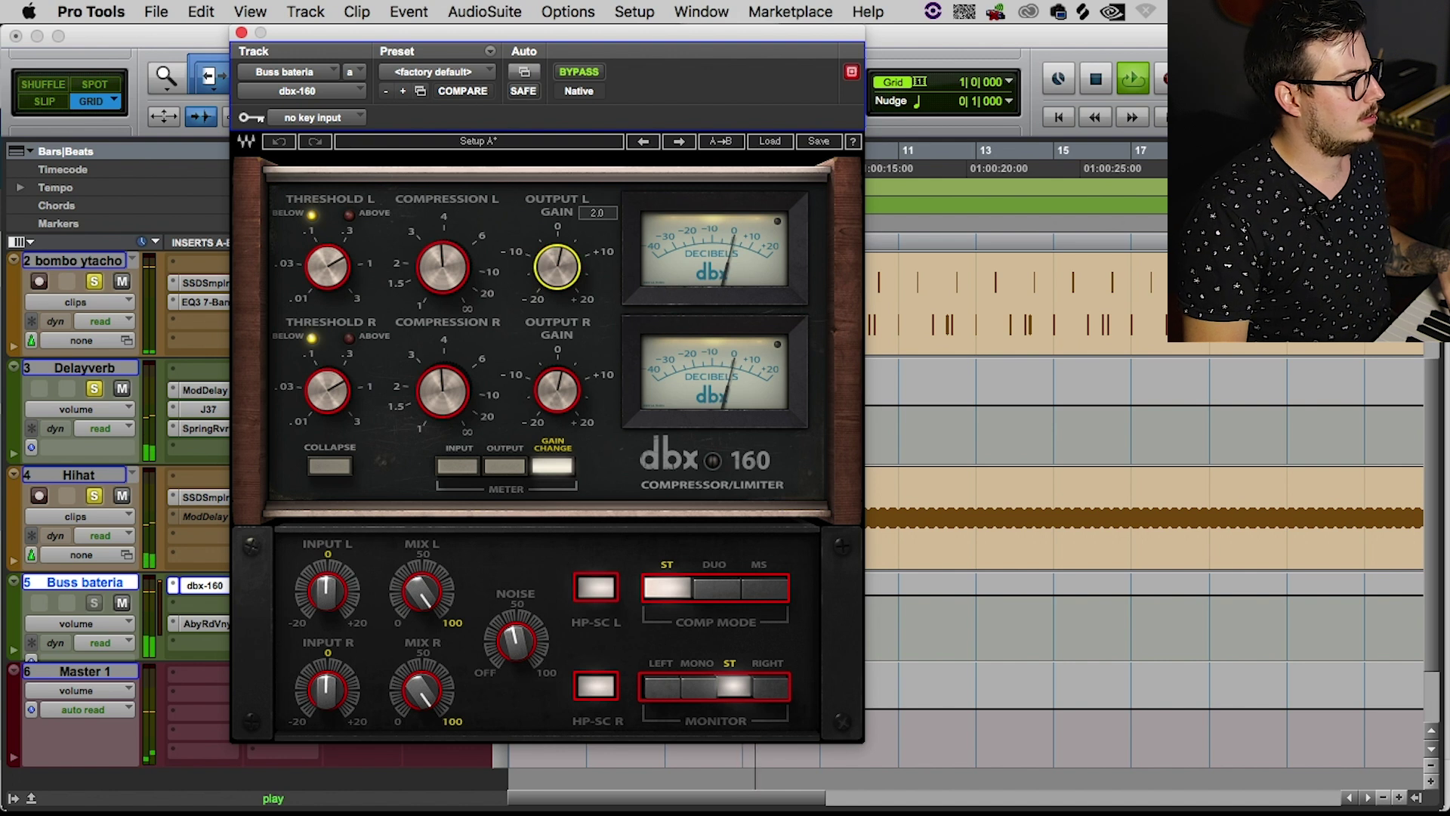
click(241, 33)
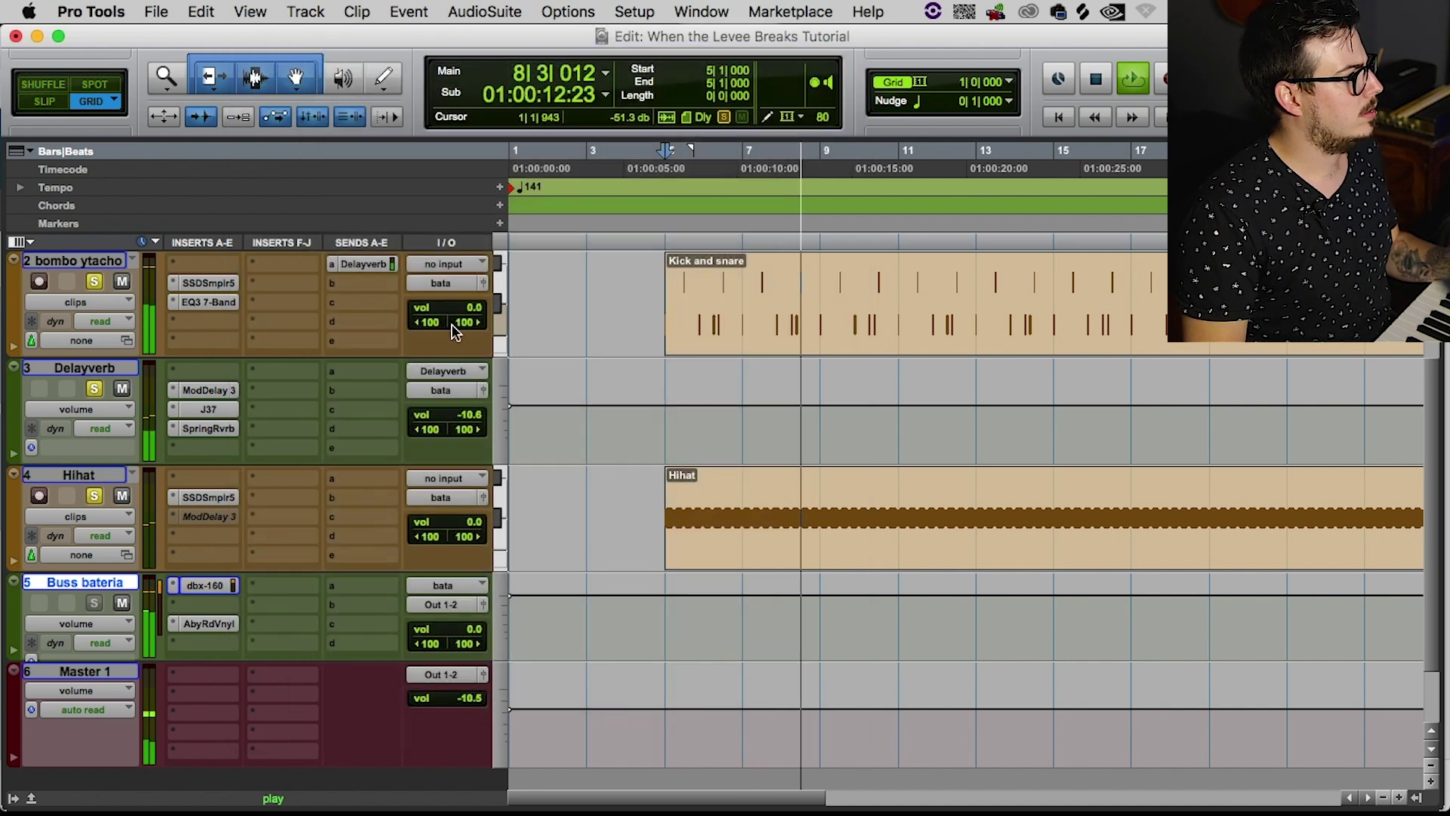
key(space)
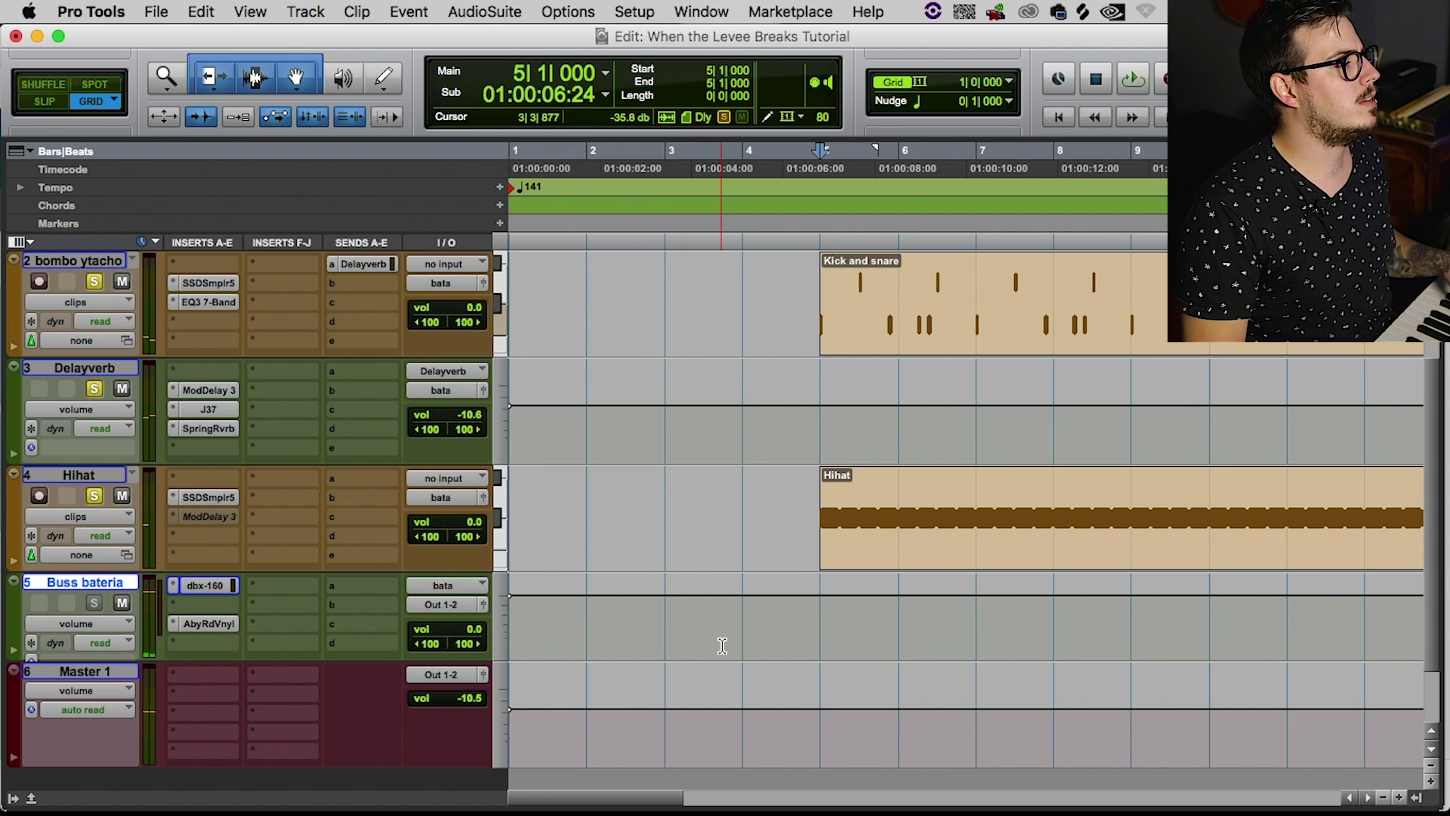
key(super+s)
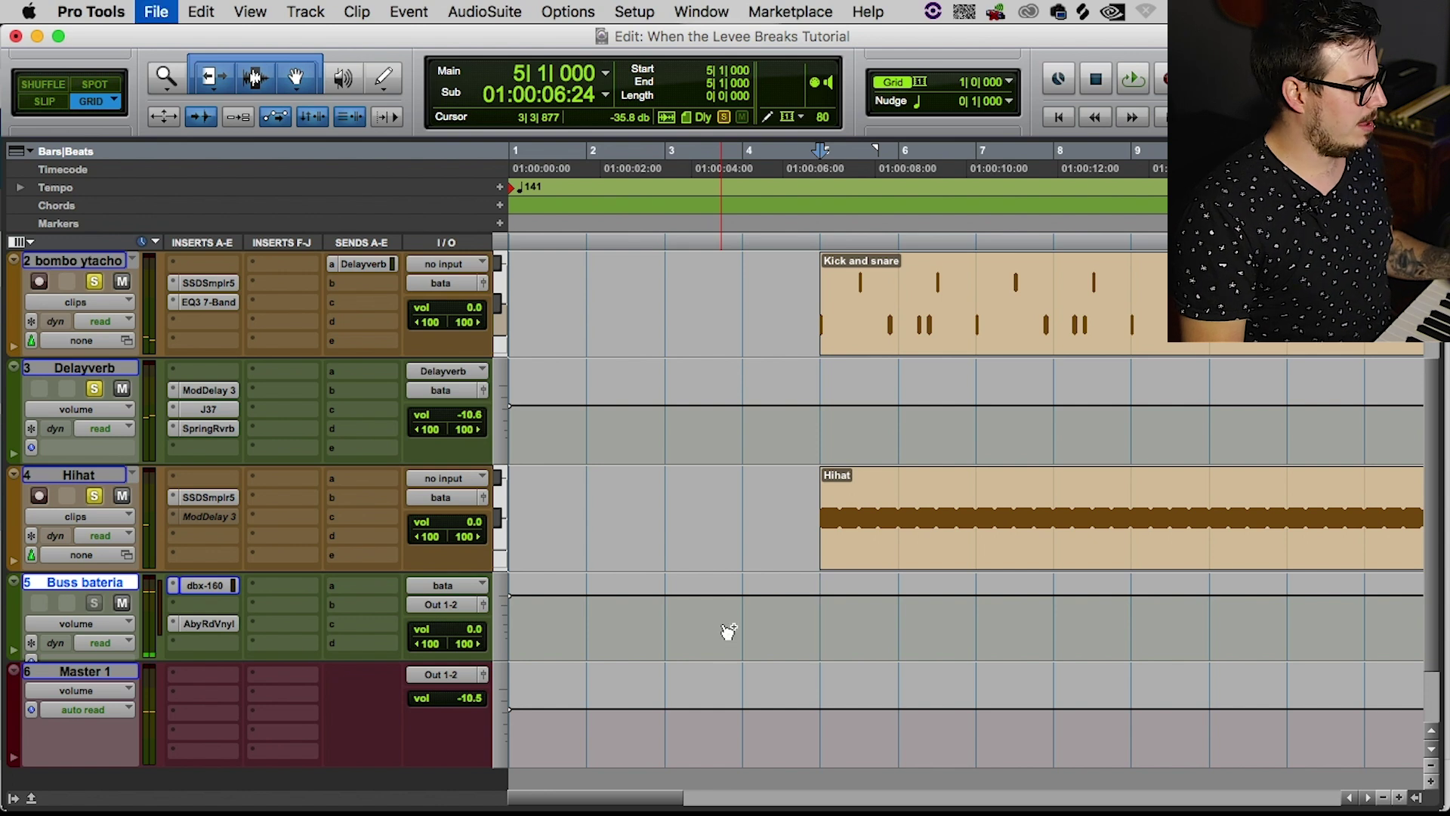
Step: Examine the dbx-160 settings on Buss bateria, and bypass both the compressor and the Abbey Road Vinyl insert
click(198, 586)
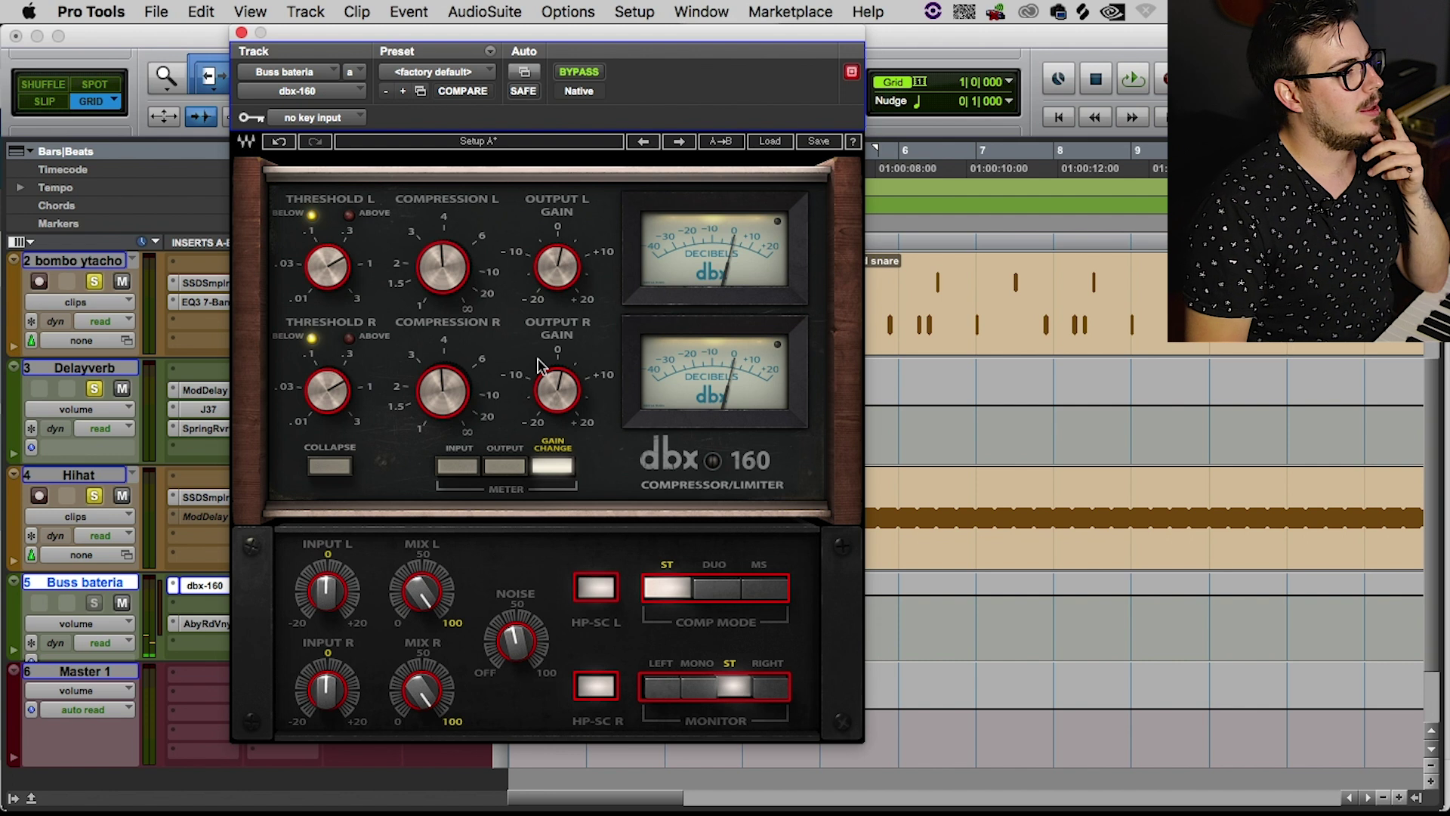
mouse_move(571, 386)
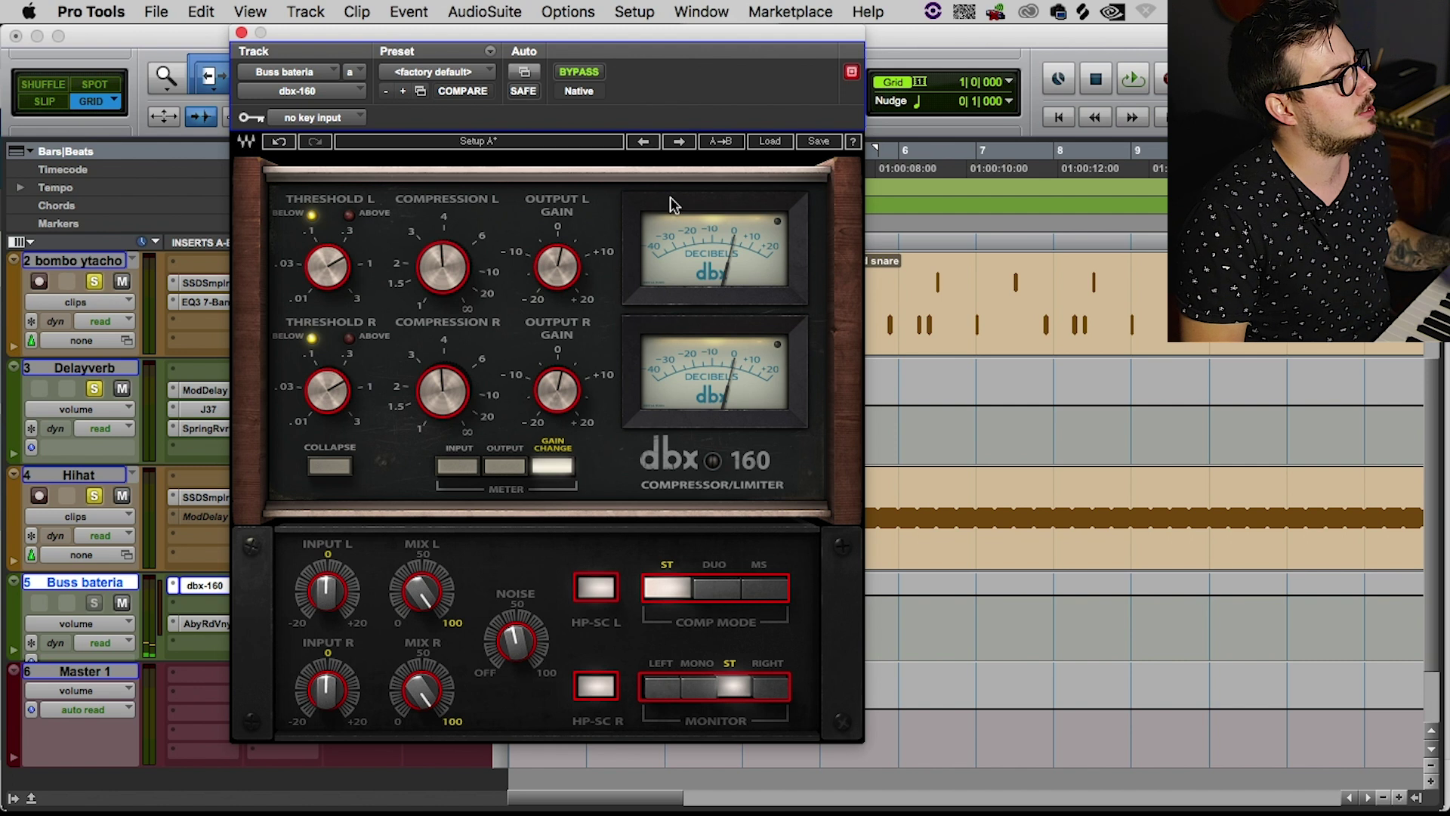
super+click(203, 623)
click(581, 66)
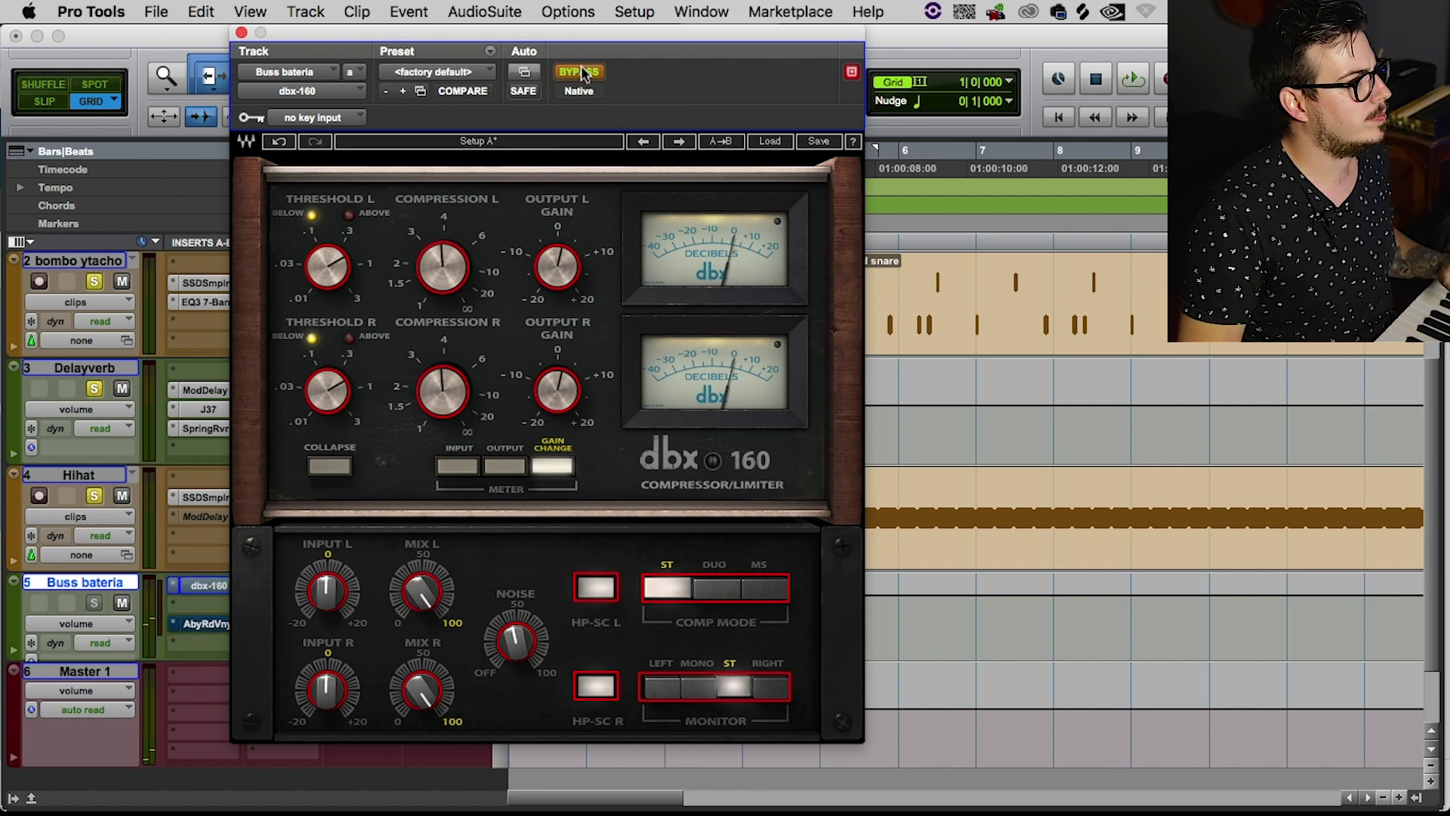
Step: Toggle the dbx-160 bypass during playback to compare the drum bus with and without compression, leaving the compressor active
key(space)
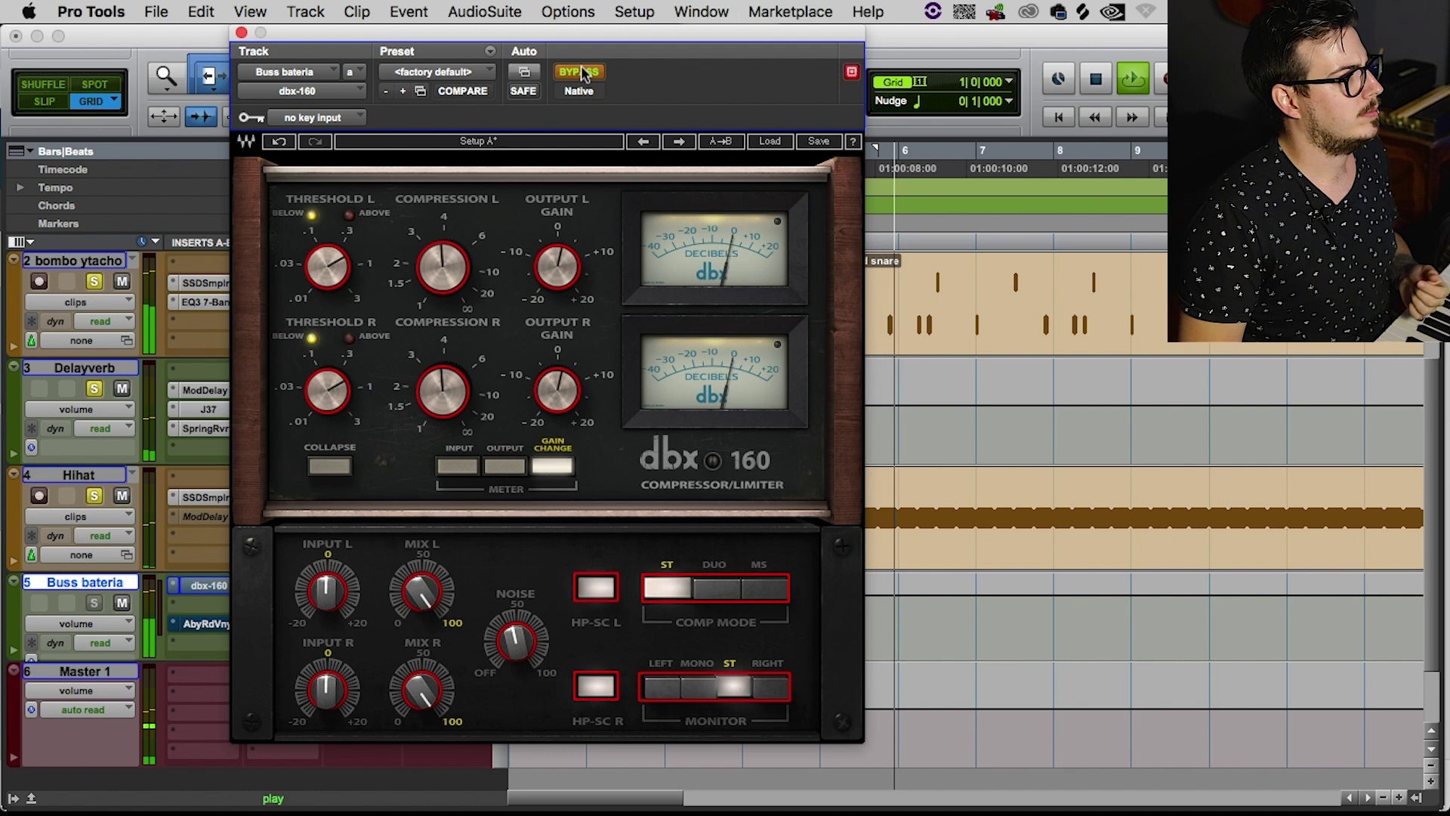
click(582, 64)
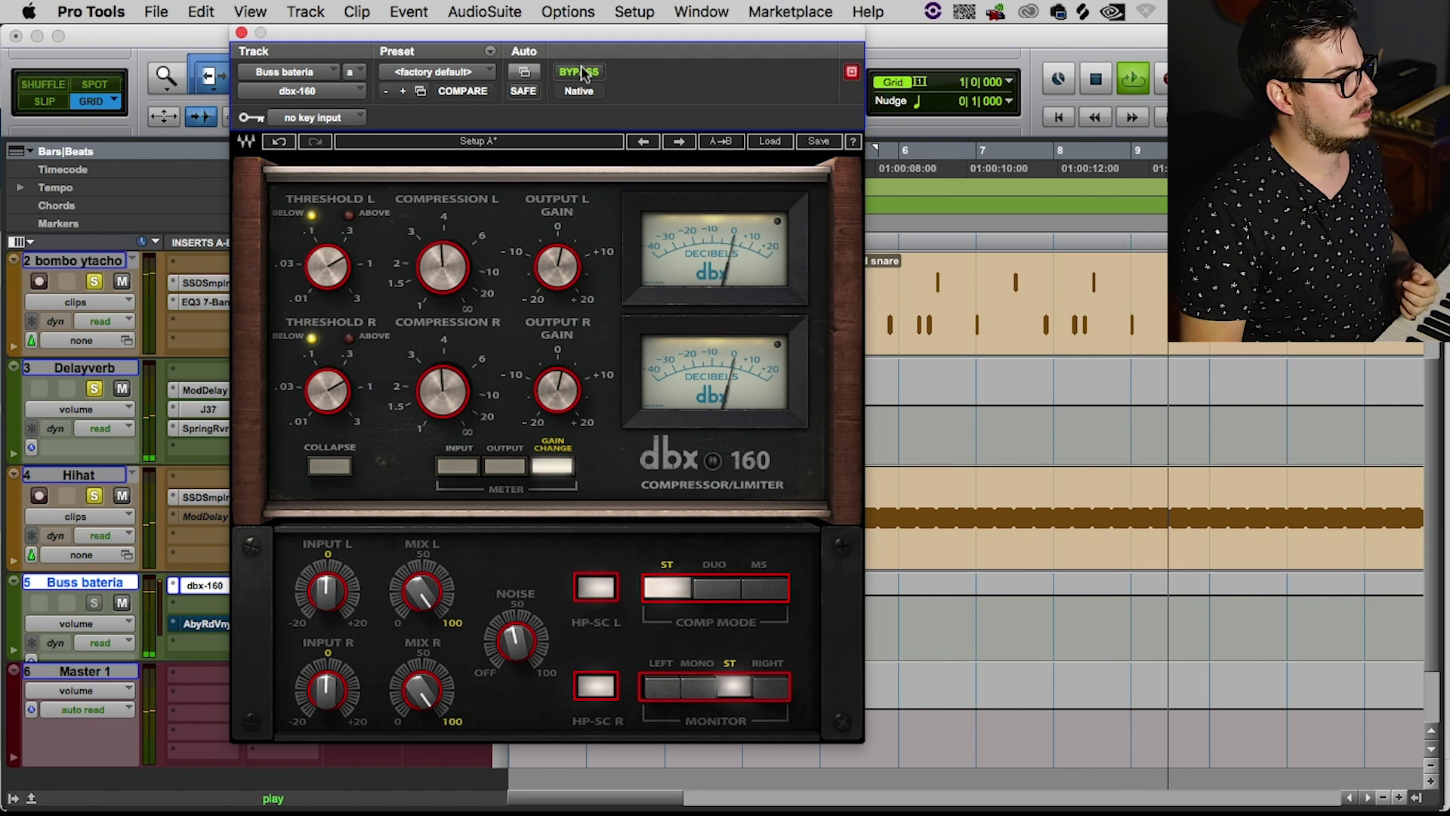
click(581, 66)
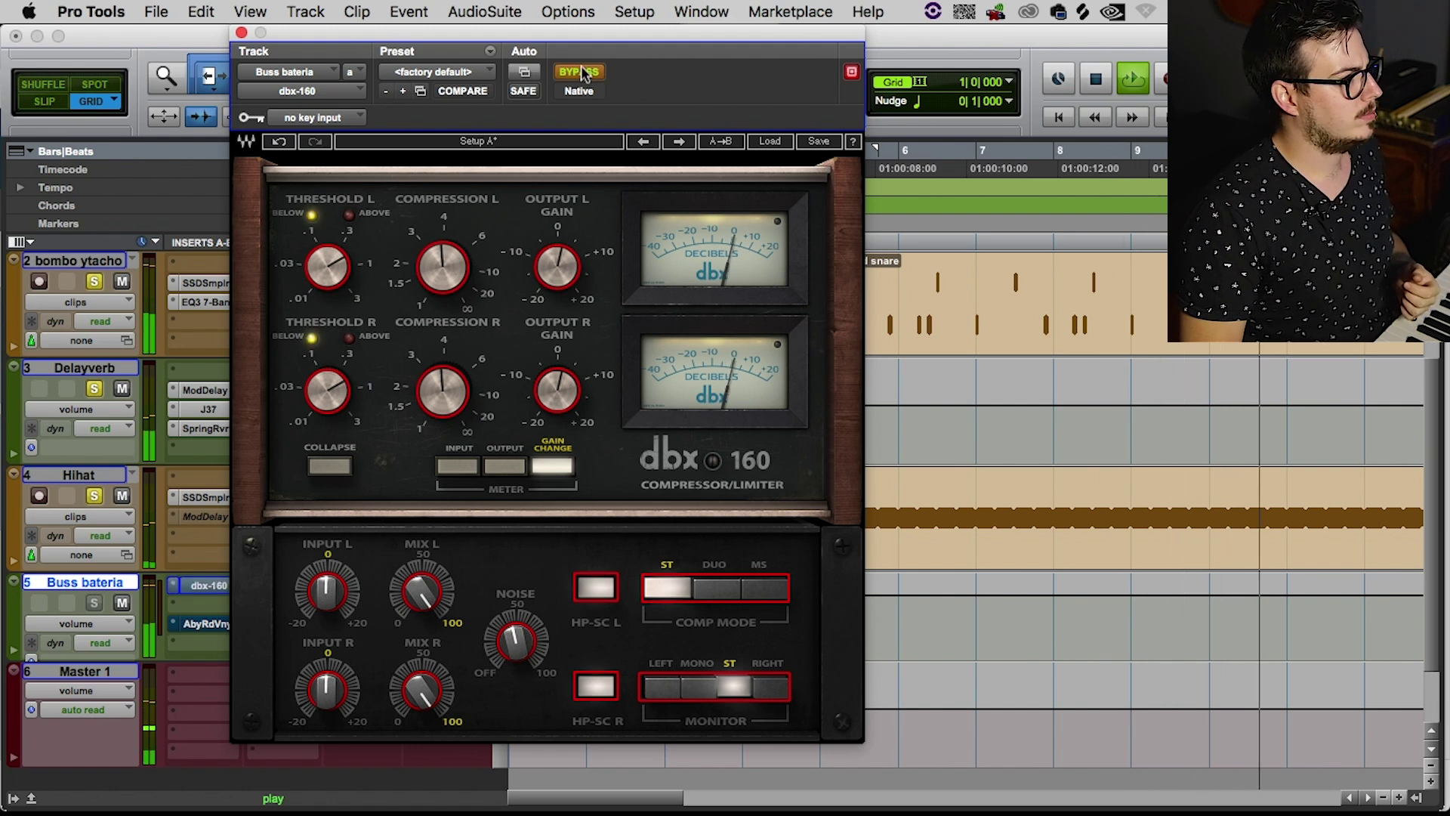
click(581, 67)
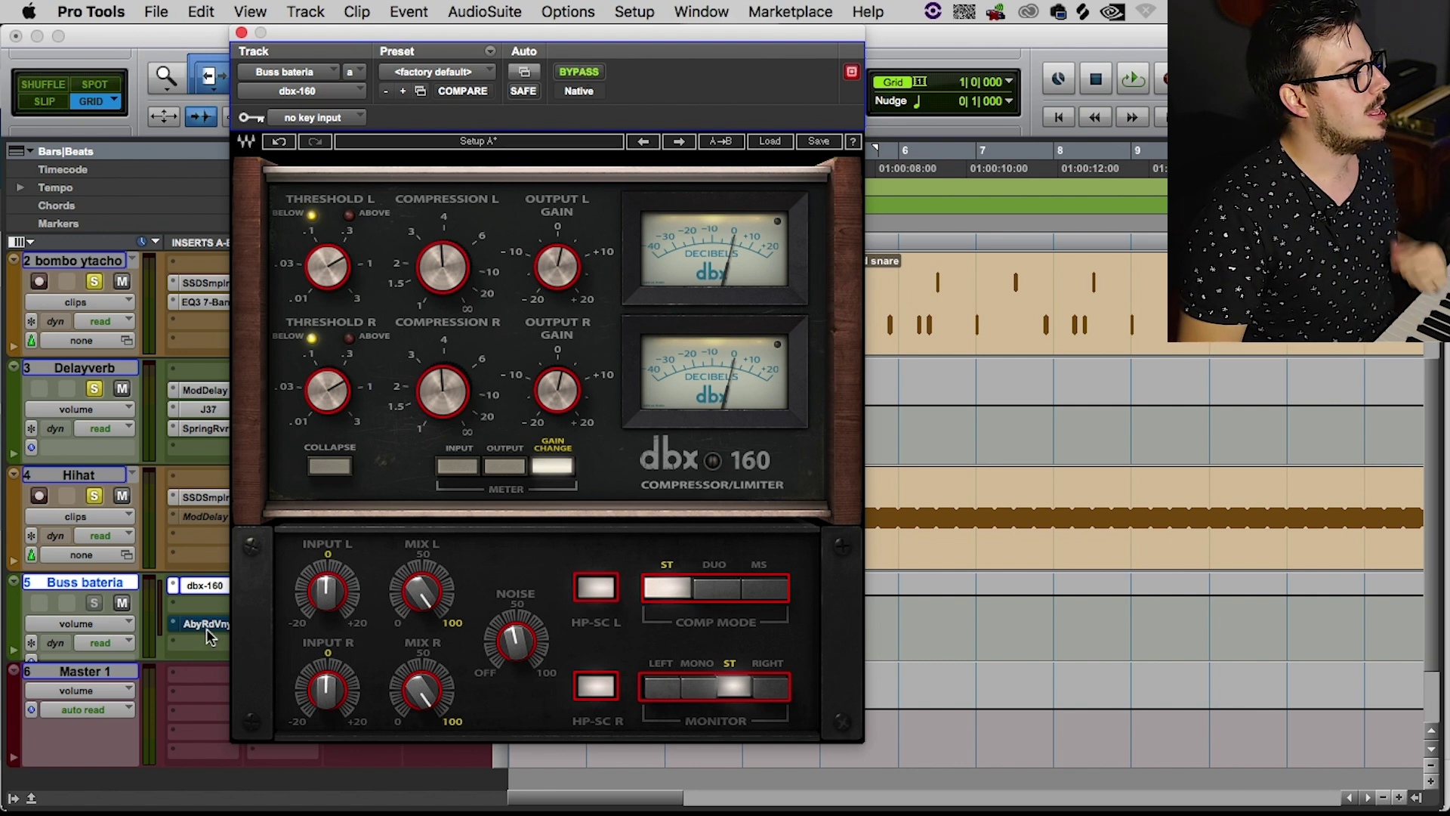
Step: Reactivate the Abbey Road Vinyl insert on Buss bateria and close its window
click(207, 630)
click(578, 71)
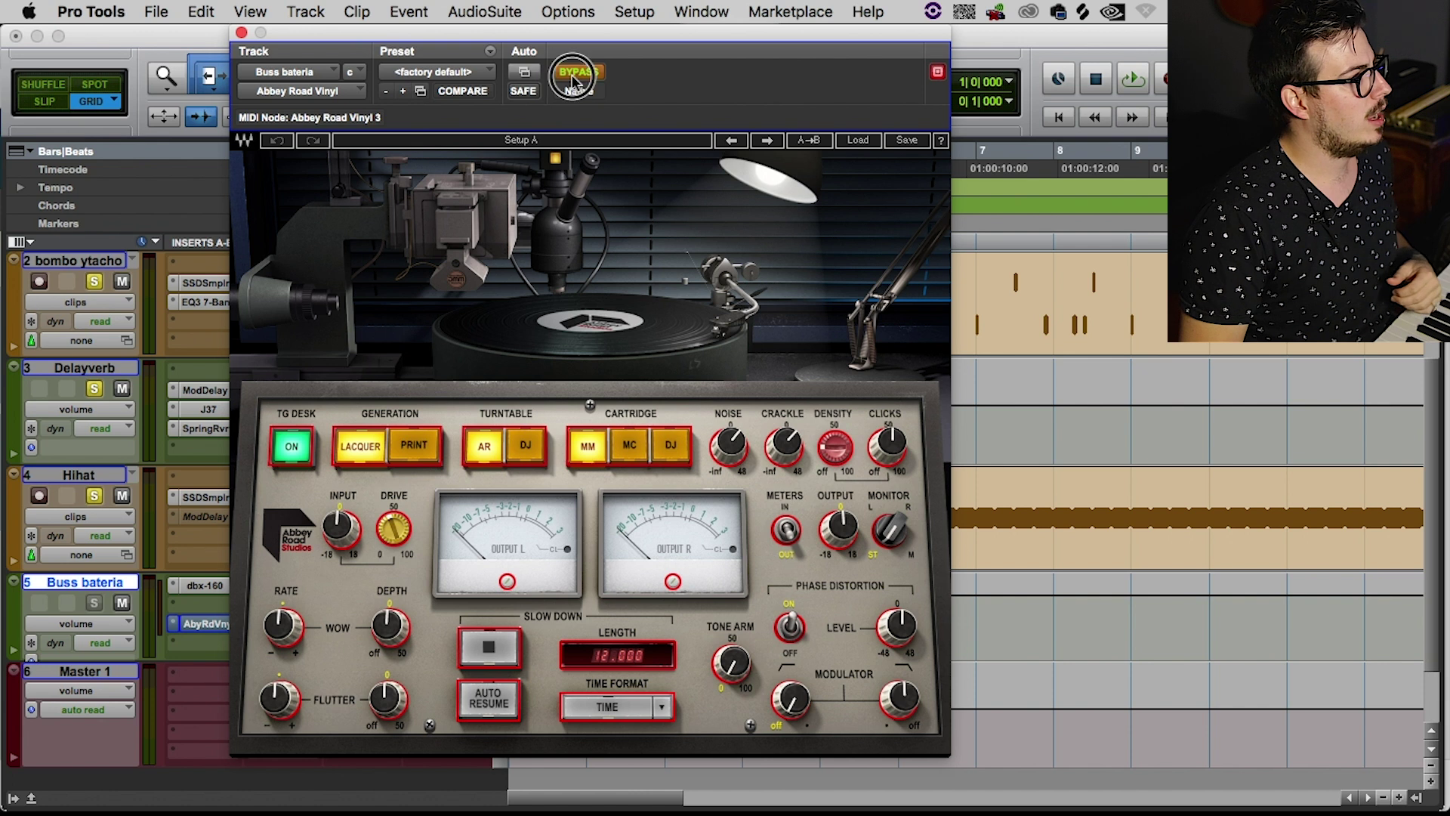
click(241, 33)
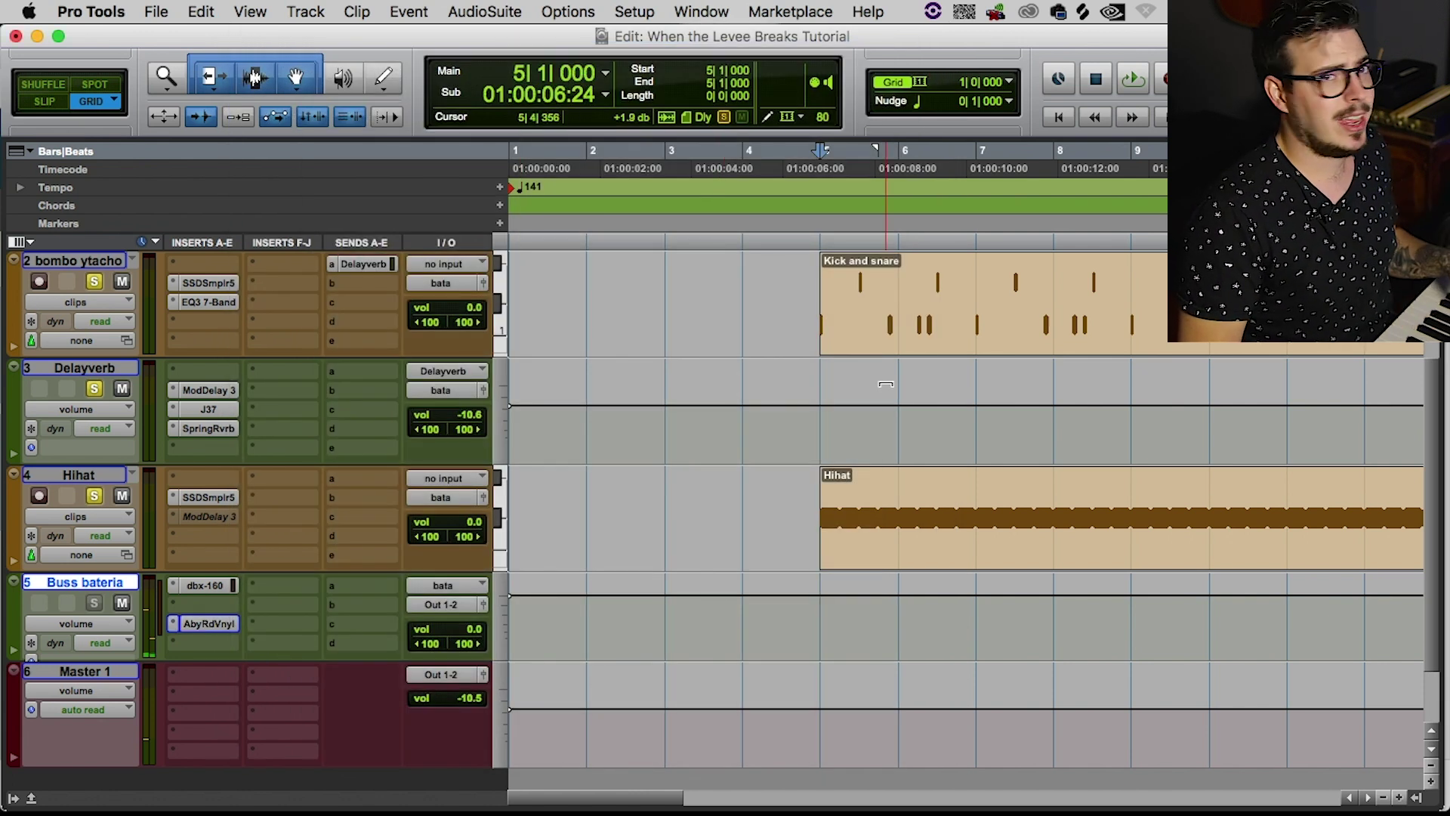
Step: Compare the drum bus with the Abbey Road Vinyl insert bypassed and active during playback, leaving it active
scroll(886, 385, right, 2)
scroll(886, 384, right, 2)
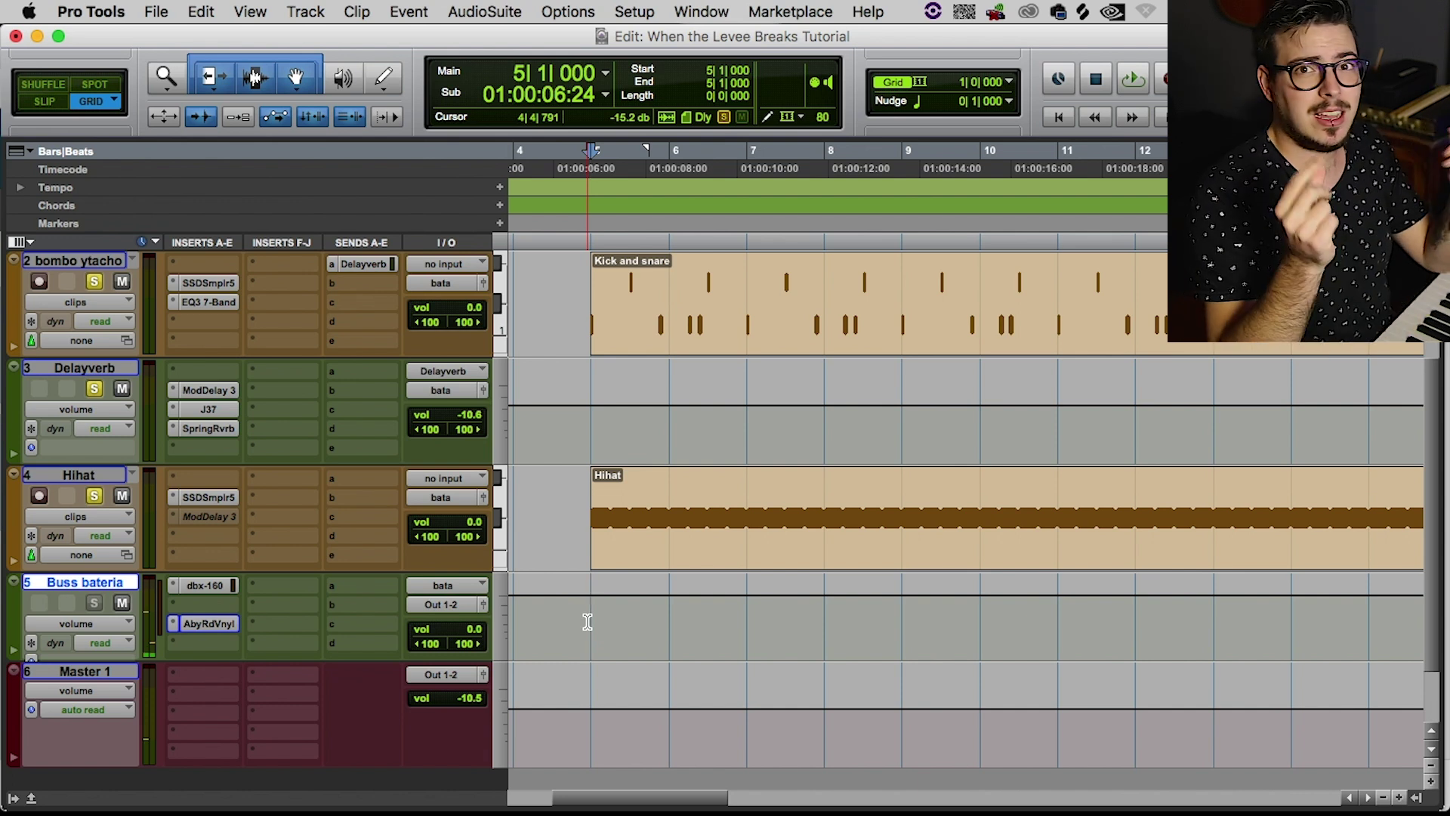
click(210, 623)
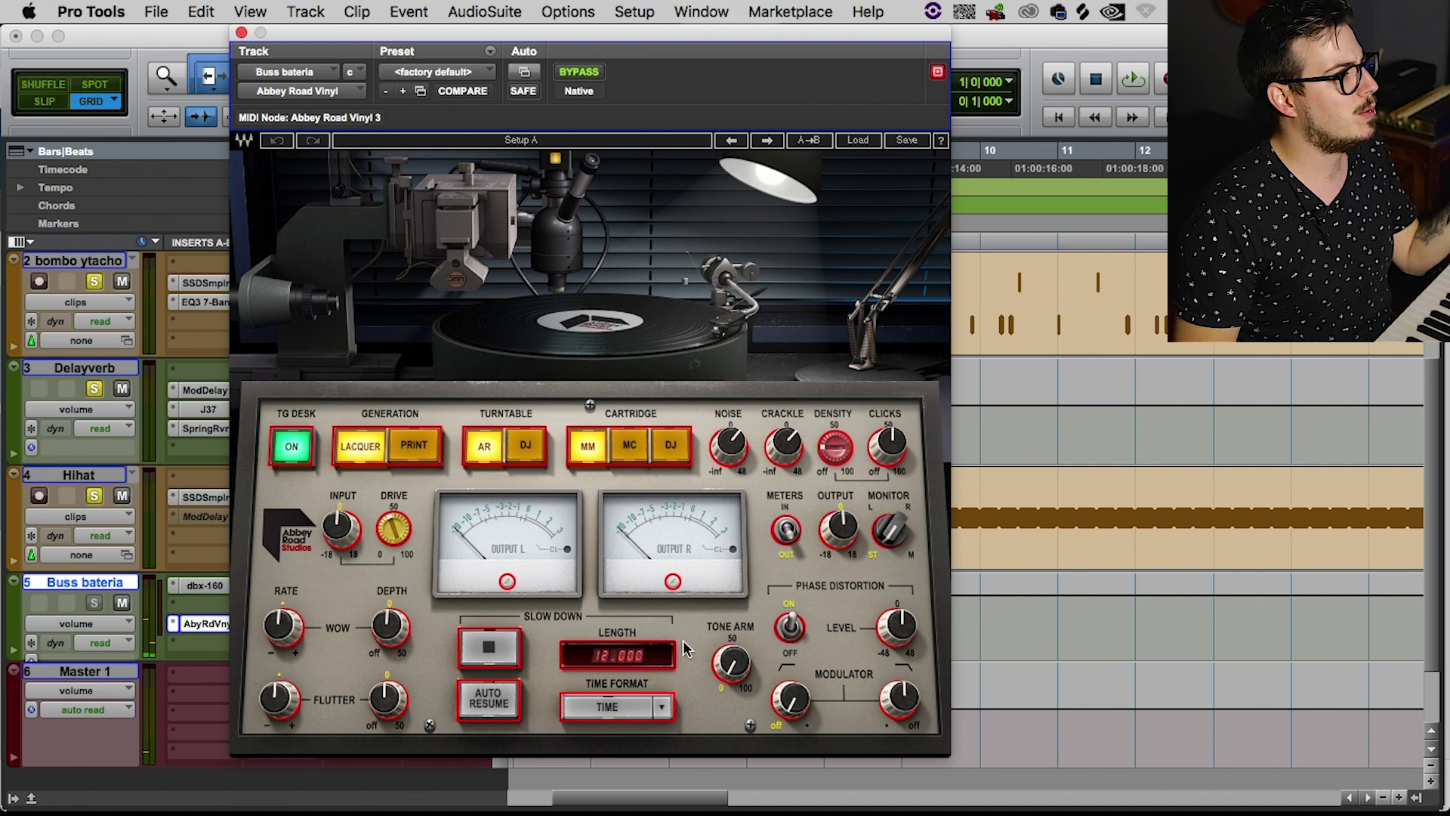
key(space)
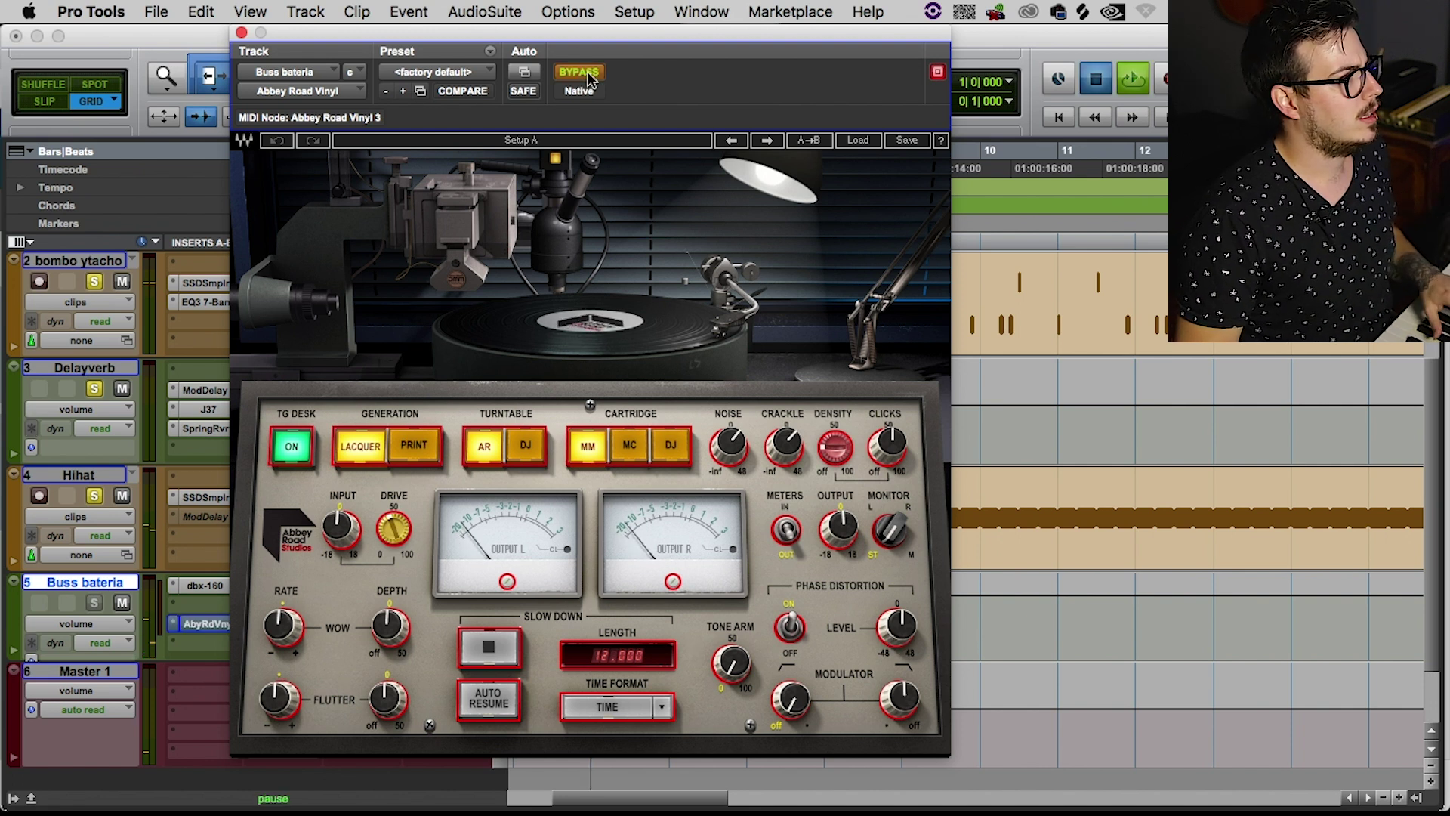
click(578, 72)
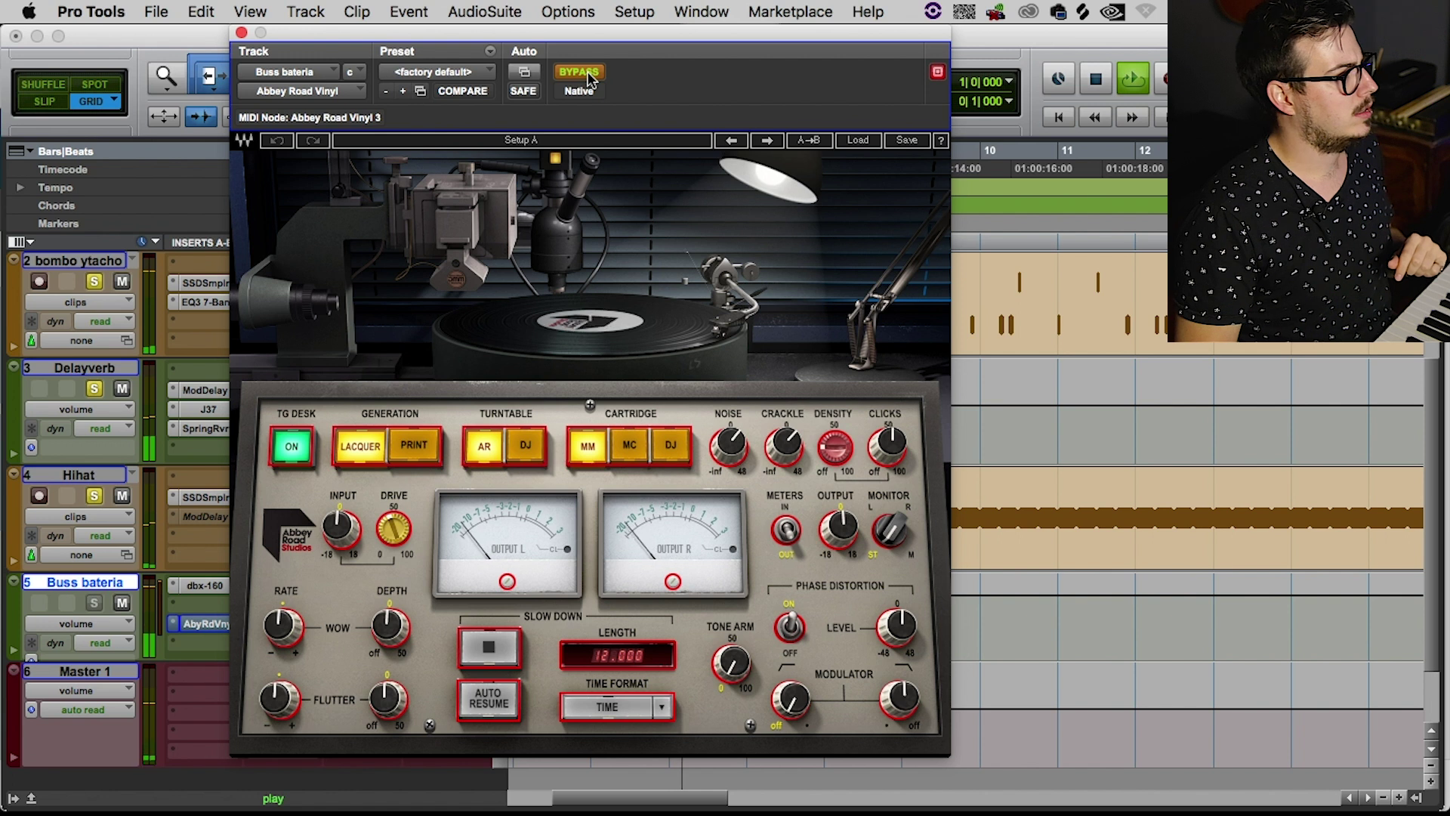
click(588, 74)
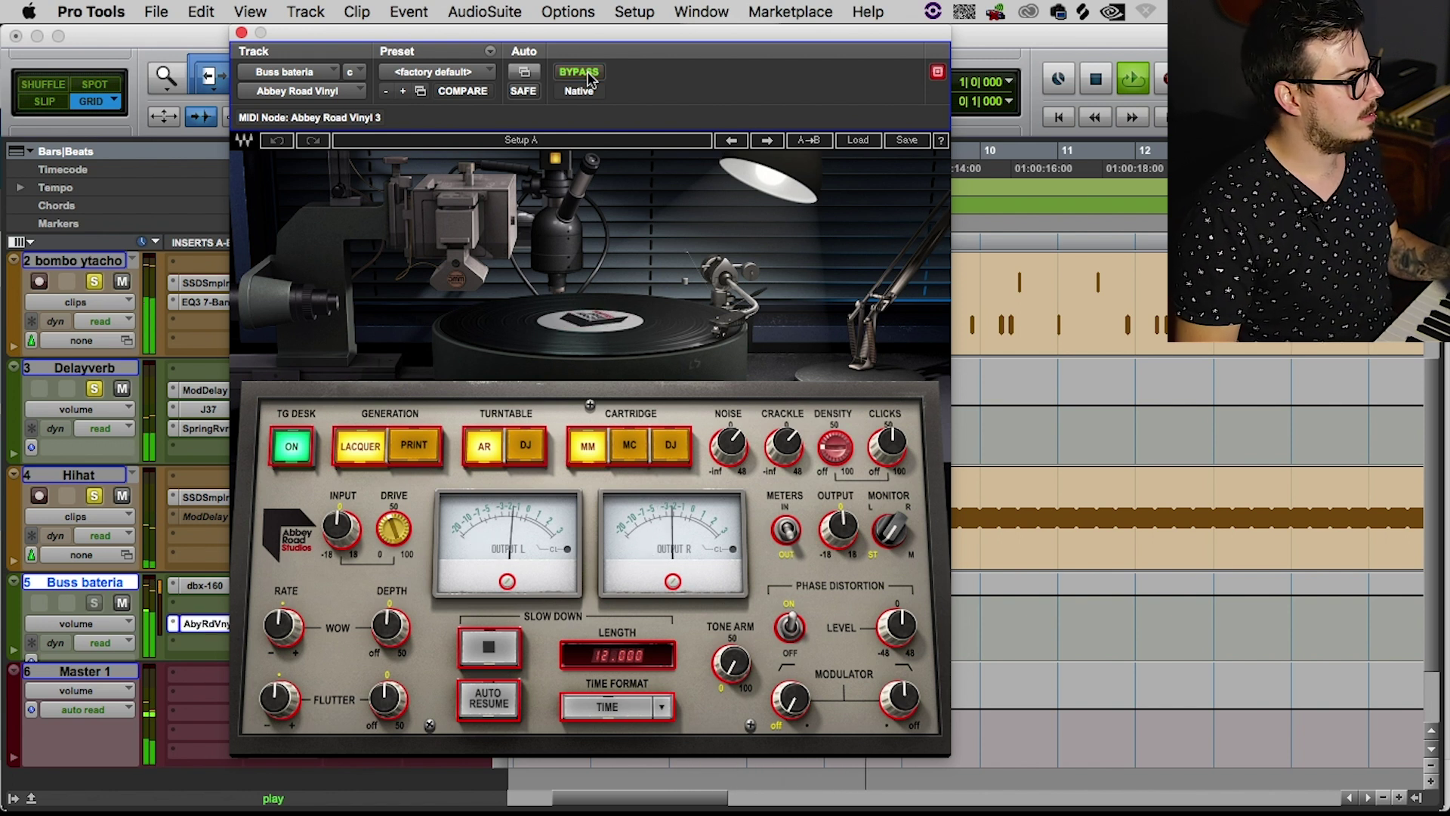
click(242, 33)
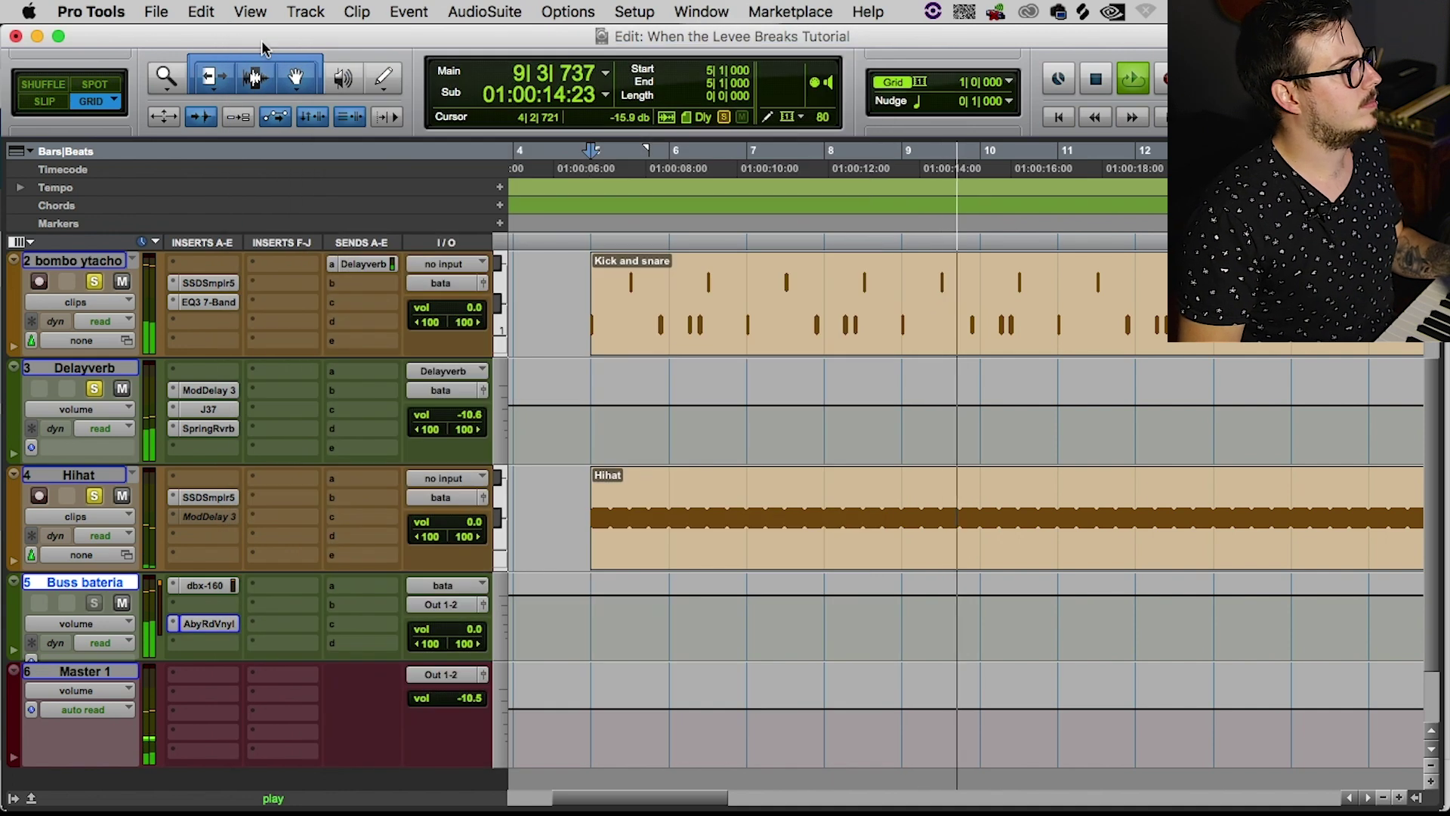
key(space)
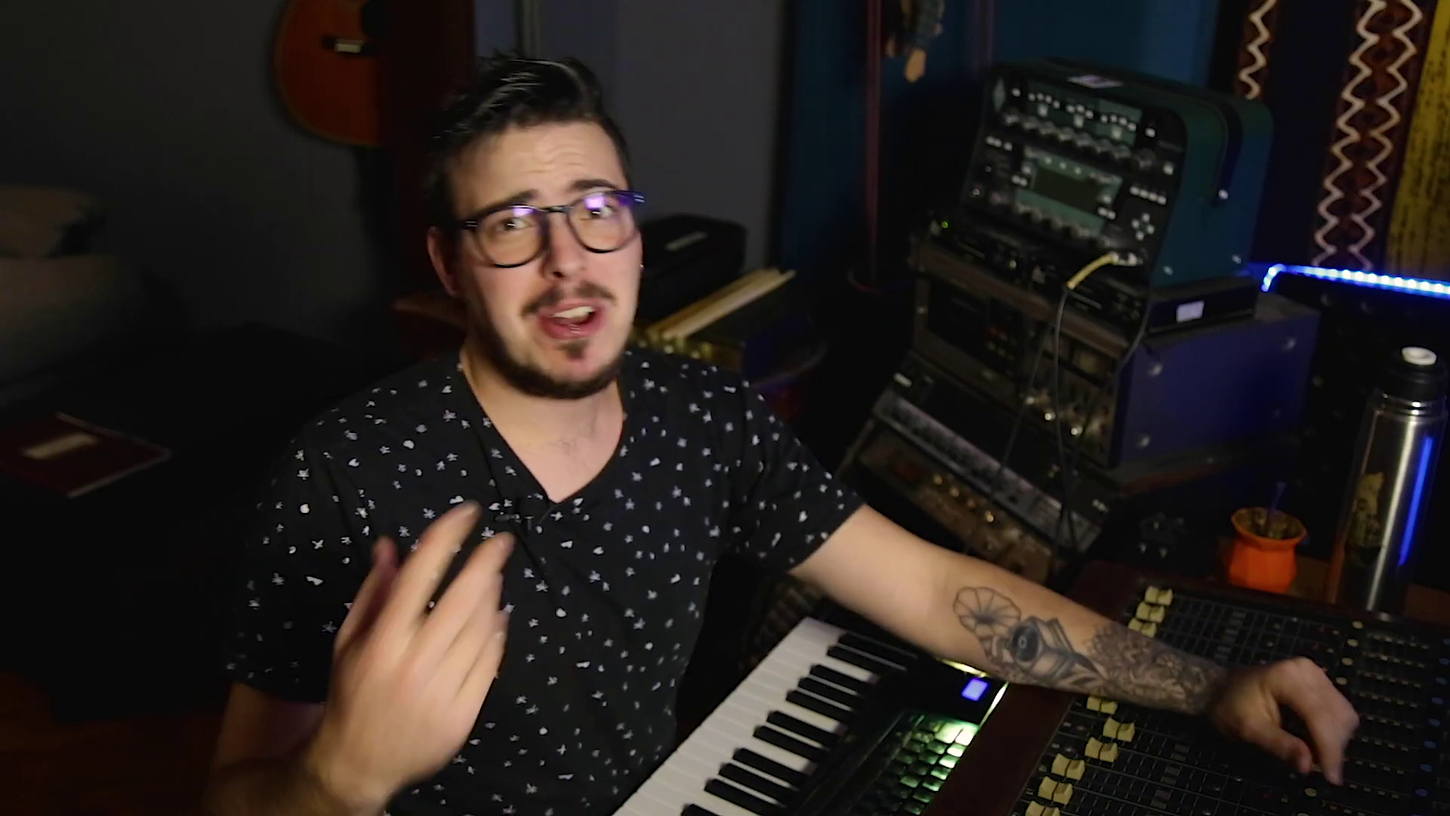